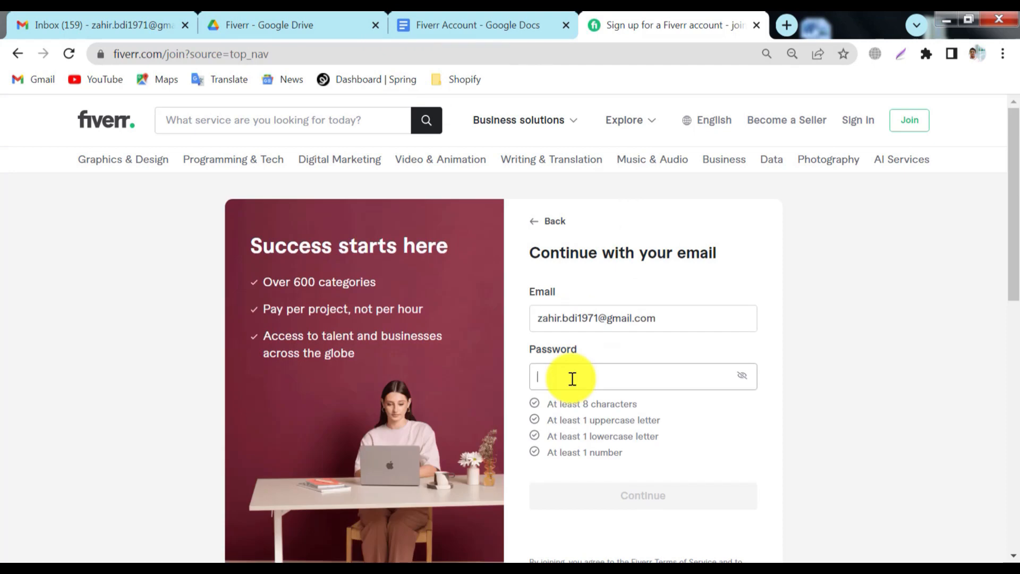
# Step: Paste the account password and scroll down to the username field
pyautogui.hotkey('ctrl', 'v')
pyautogui.scroll(-1, 572, 379)
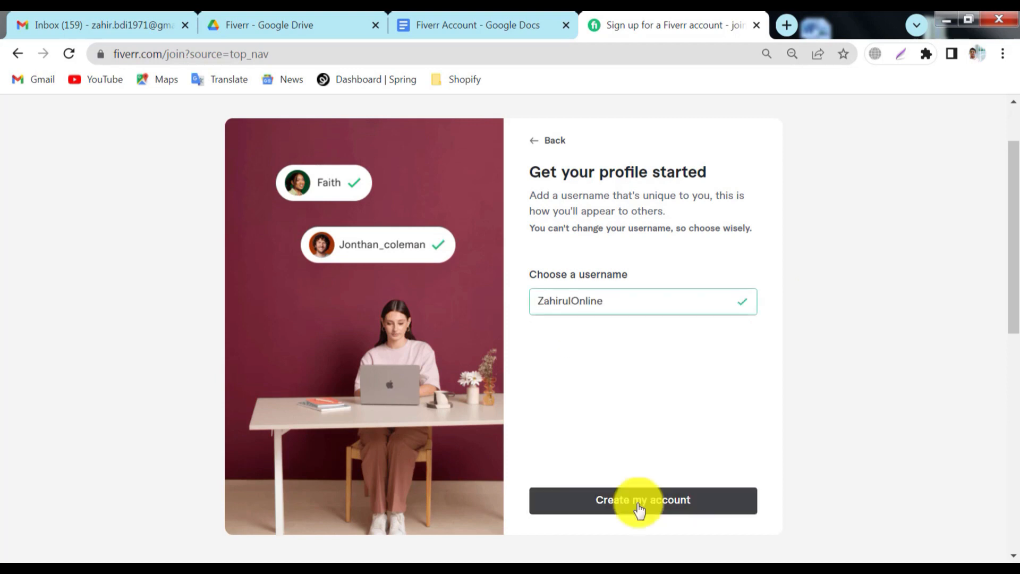
# Step: Create the account and submit the verification code from the Gmail email
pyautogui.click(640, 509)
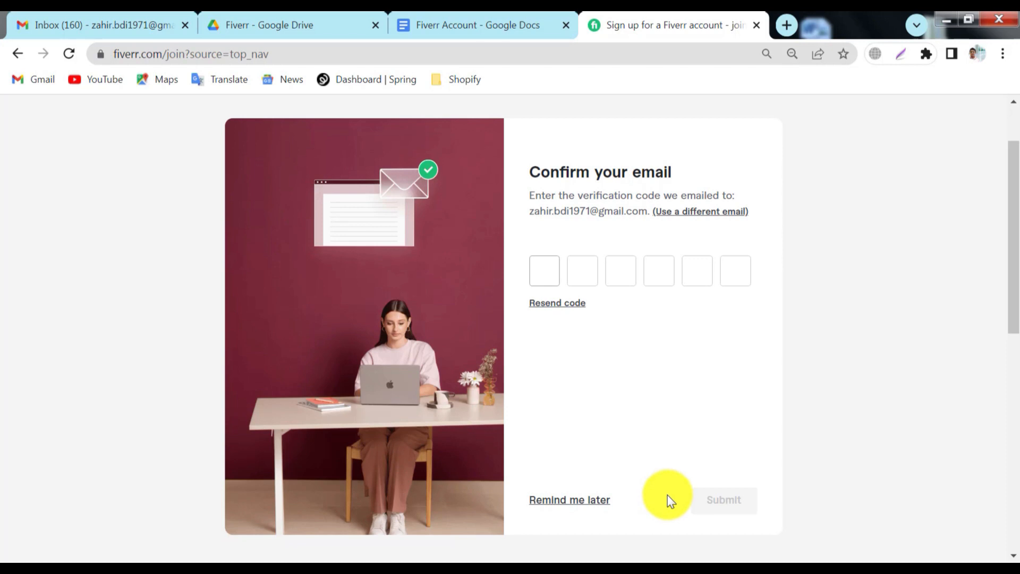
pyautogui.click(75, 22)
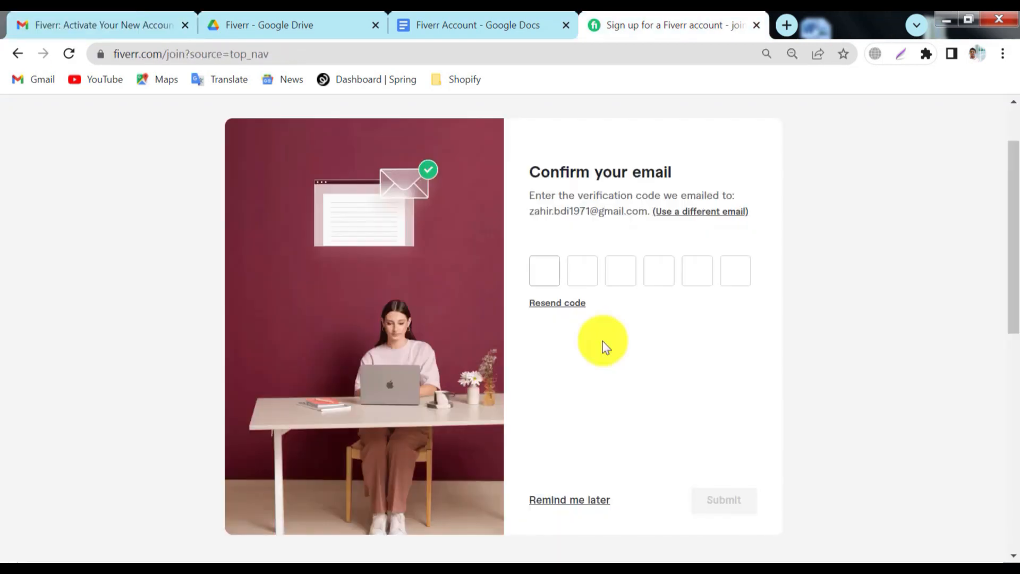
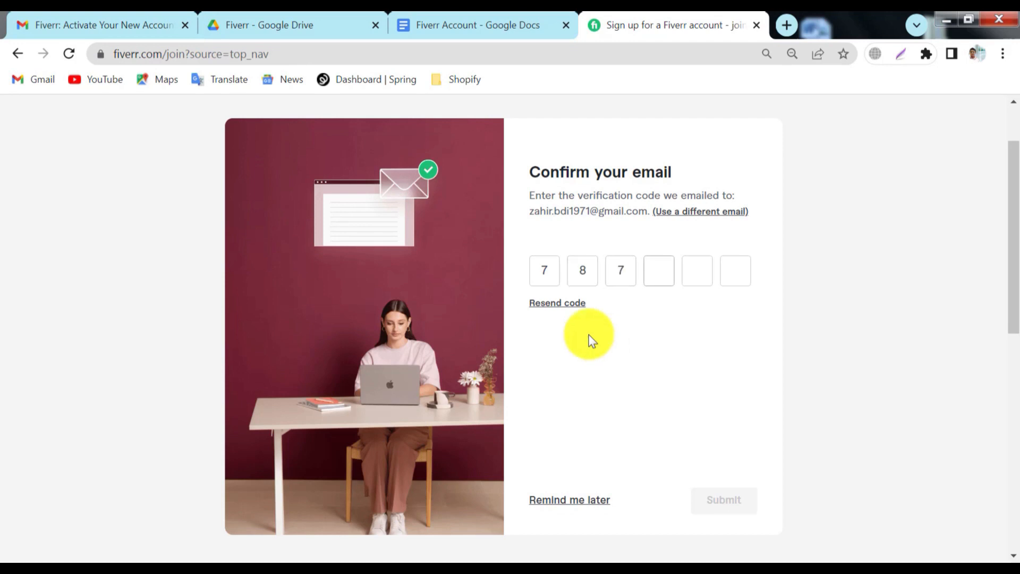
pyautogui.click(46, 23)
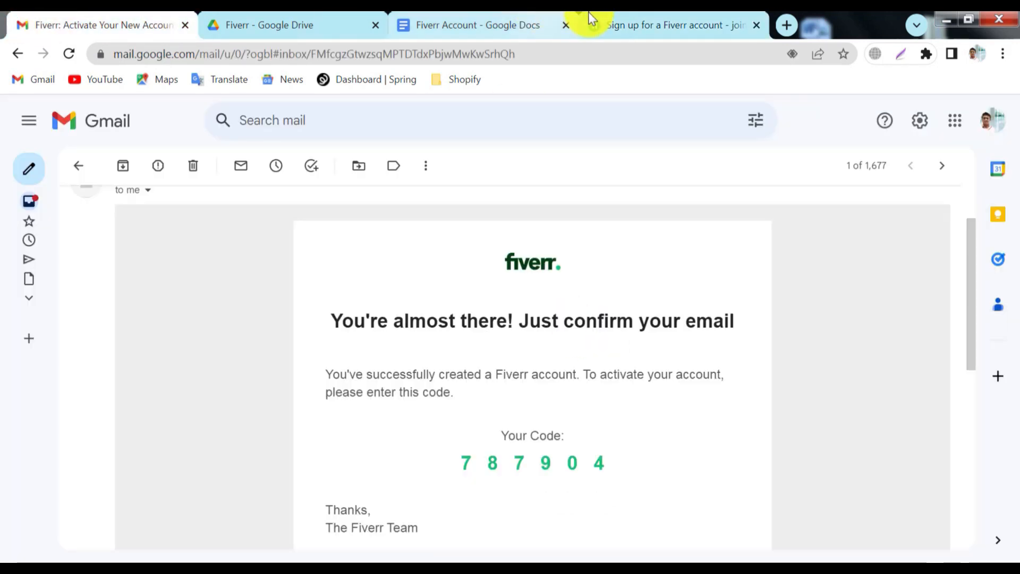
pyautogui.click(627, 33)
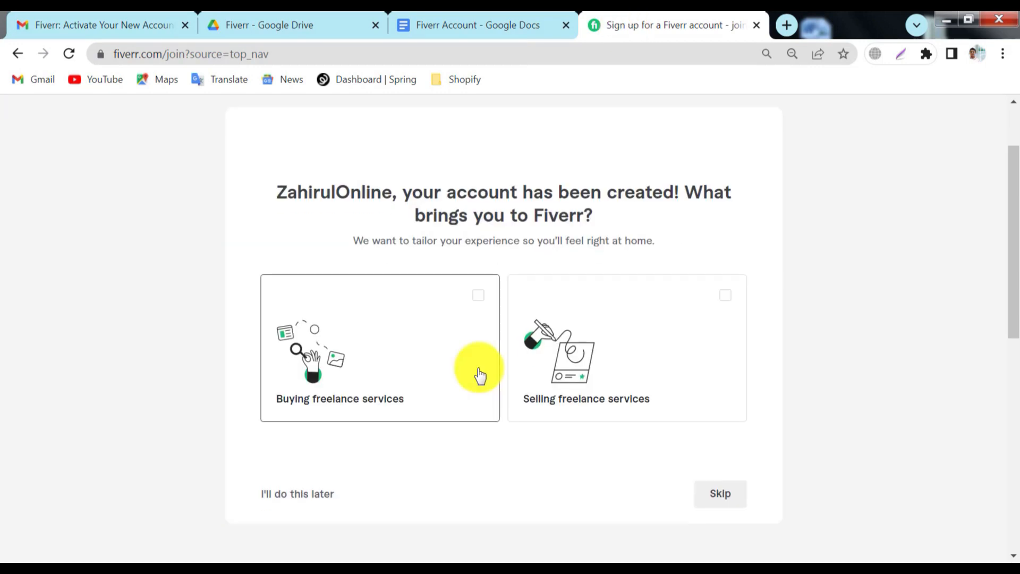
pyautogui.click(478, 375)
# Step: Skip the planned-use, team-size and what-are-you-looking-for questions
pyautogui.click(719, 430)
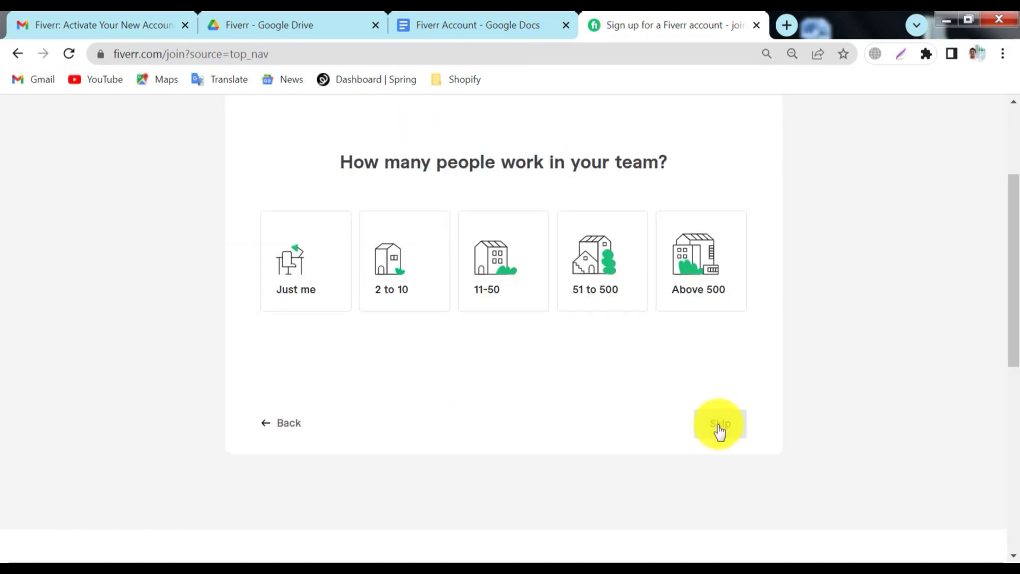
pyautogui.click(719, 429)
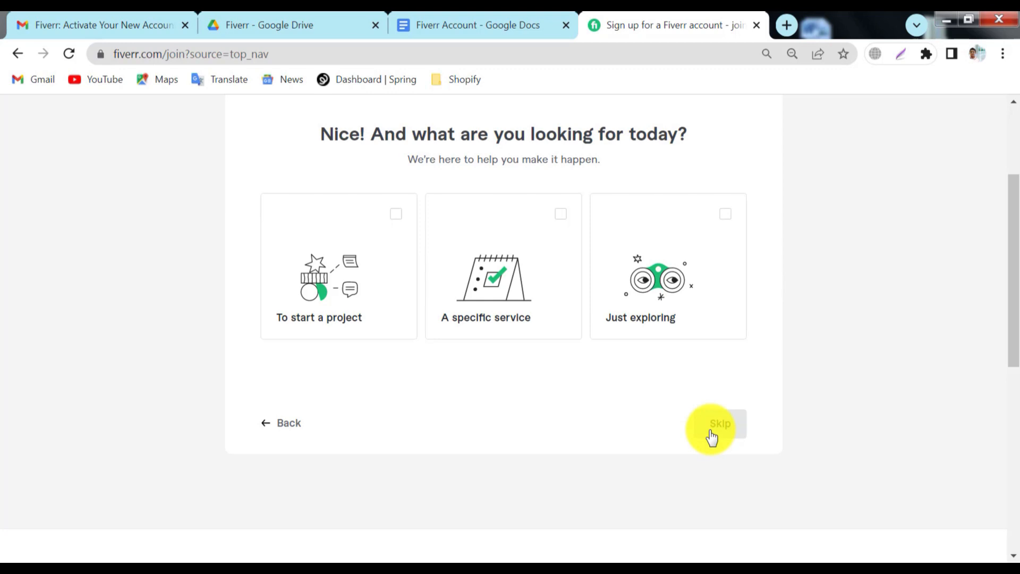
pyautogui.click(716, 425)
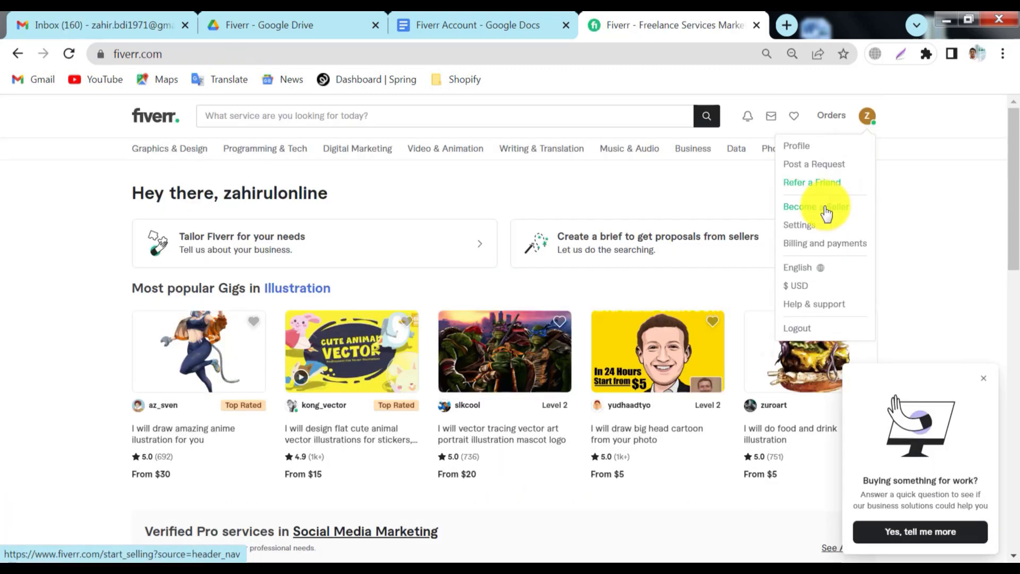
# Step: Choose Become a Seller and continue past the profile-tips and things-to-avoid pages
pyautogui.click(827, 214)
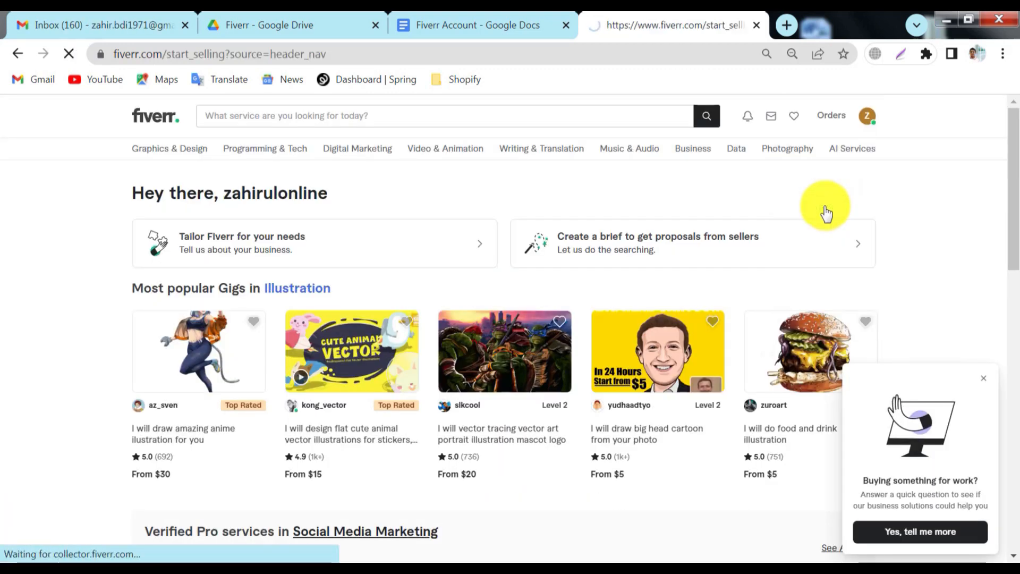
pyautogui.scroll(-5, 708, 304)
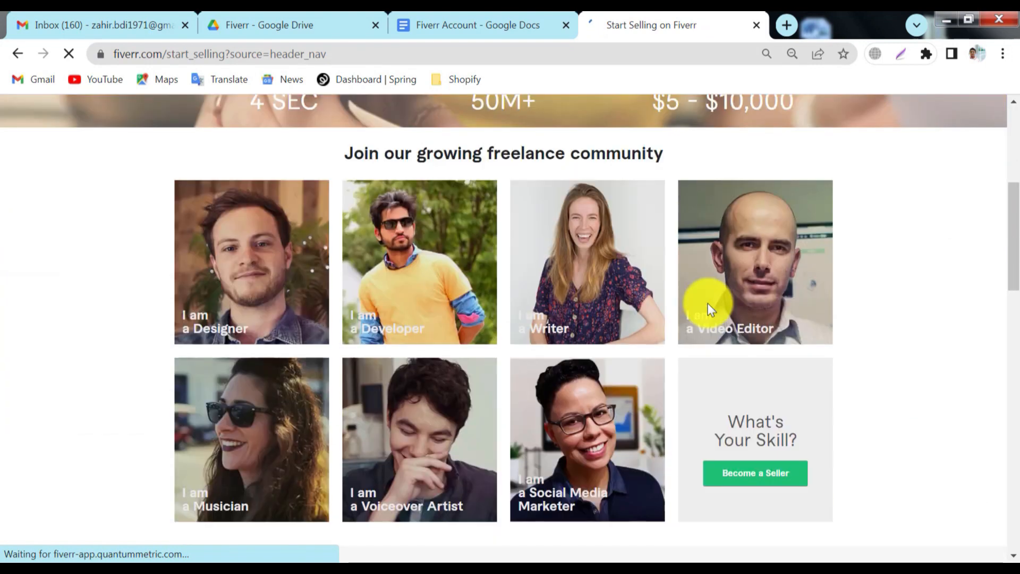
pyautogui.scroll(5, 707, 303)
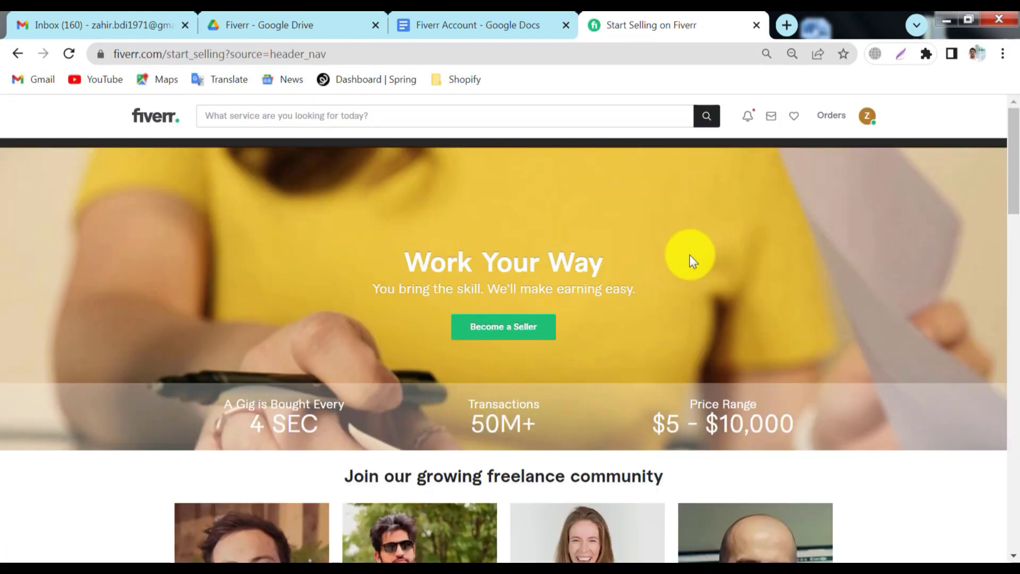
pyautogui.click(485, 333)
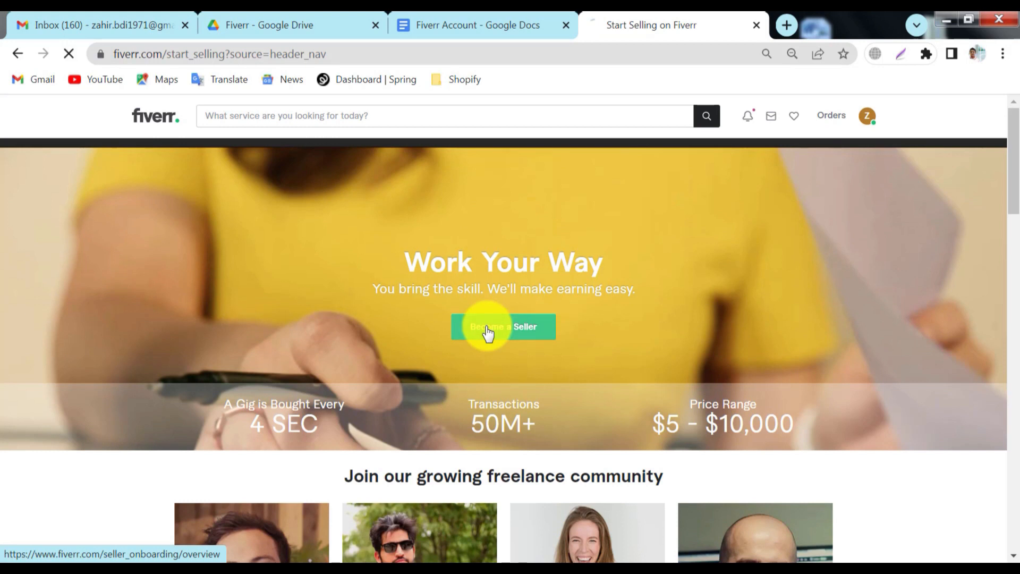
pyautogui.click(235, 428)
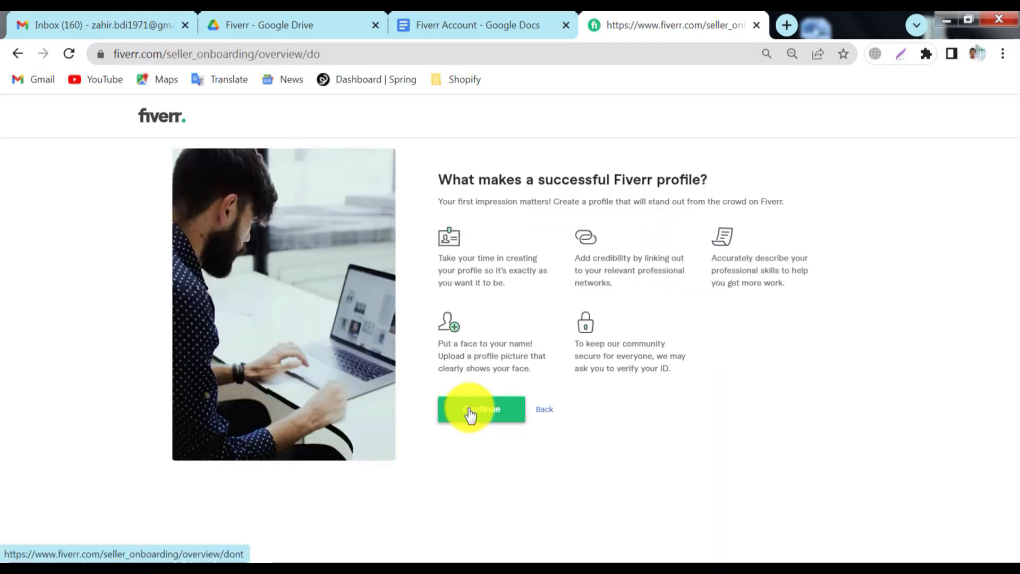
pyautogui.click(468, 416)
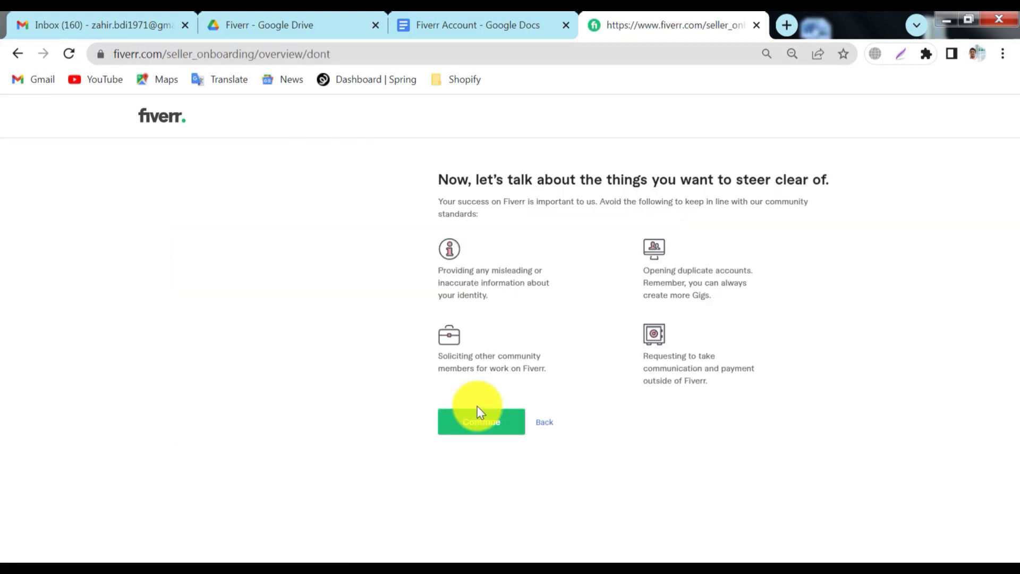
pyautogui.click(479, 425)
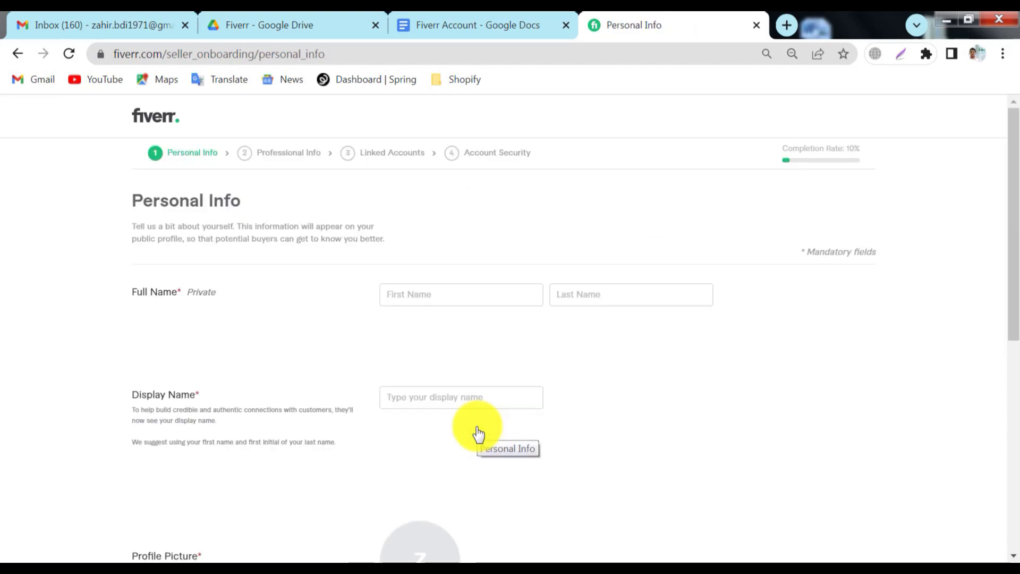
# Step: Enter the seller's first and last name and edit the suggested display name
pyautogui.click(427, 298)
pyautogui.click(595, 304)
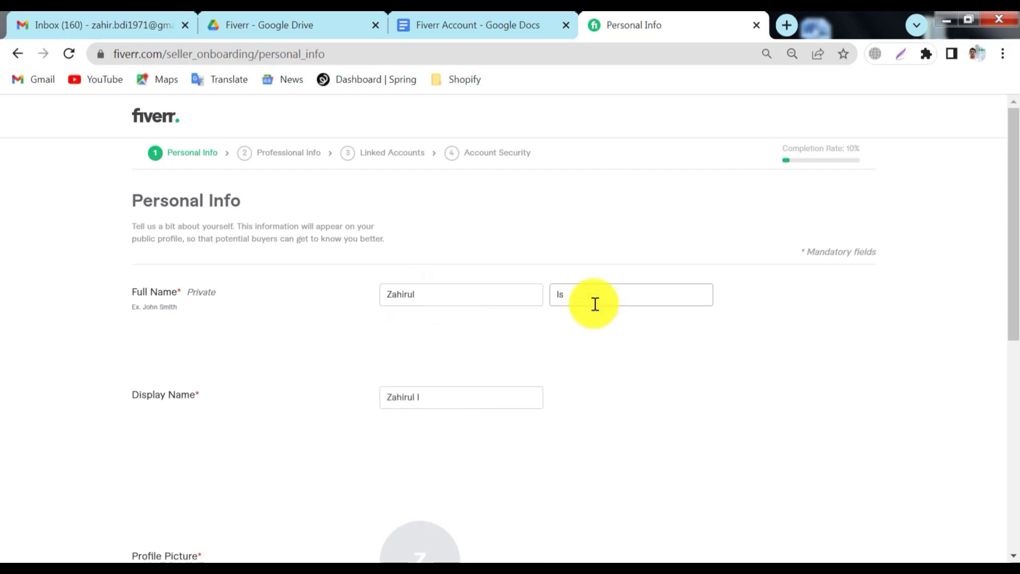
pyautogui.click(457, 398)
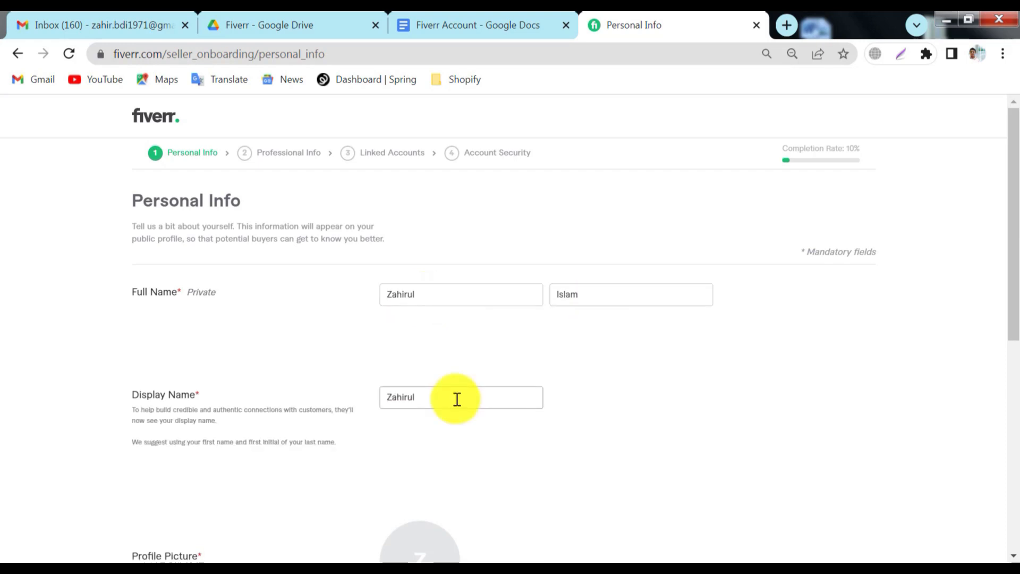
# Step: Paste the prepared 600-character profile description into the Description box
pyautogui.scroll(-3, 457, 399)
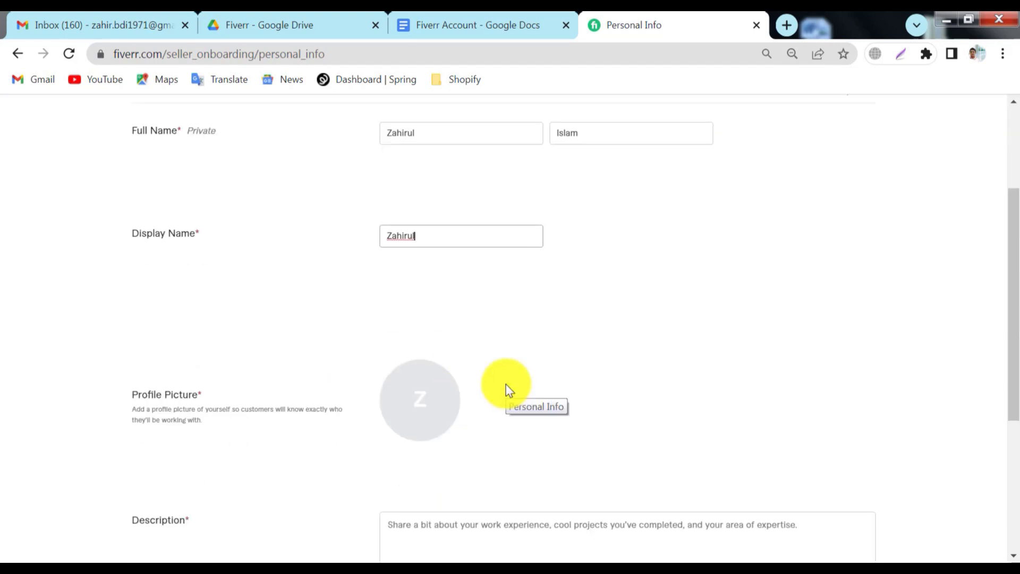
pyautogui.scroll(-2, 506, 391)
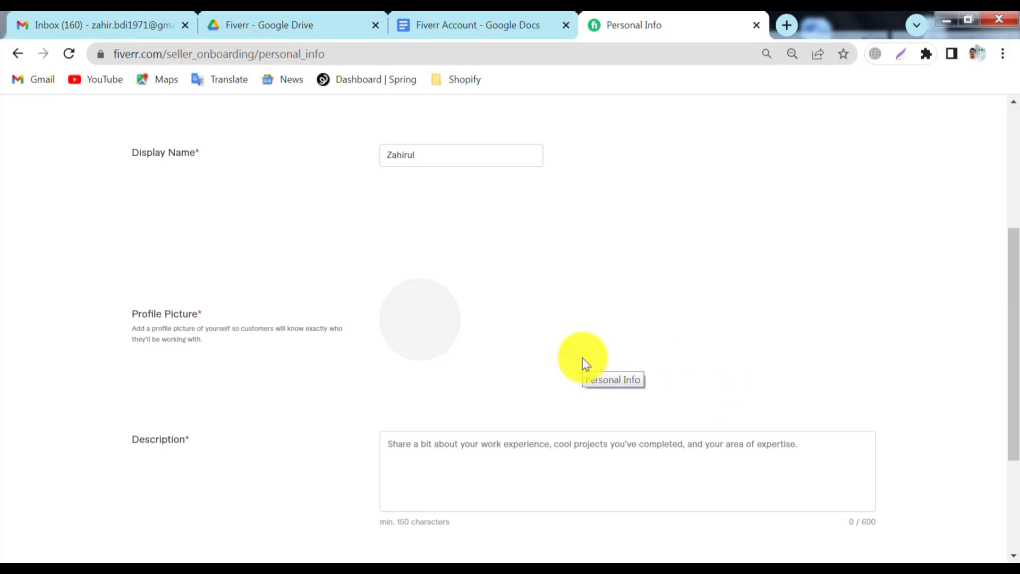
pyautogui.scroll(-3, 583, 359)
pyautogui.click(537, 290)
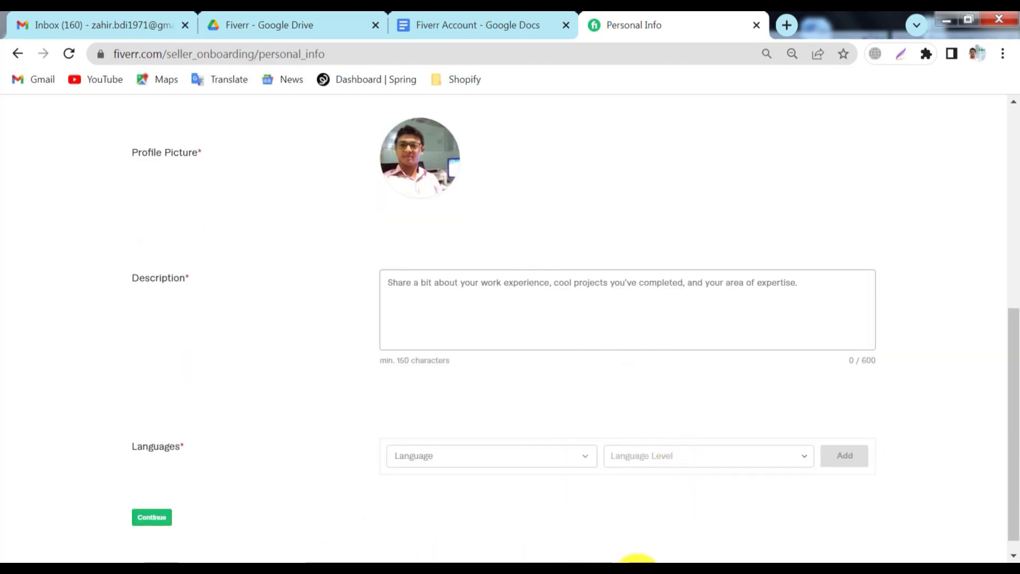
pyautogui.hotkey('ctrl', 'v')
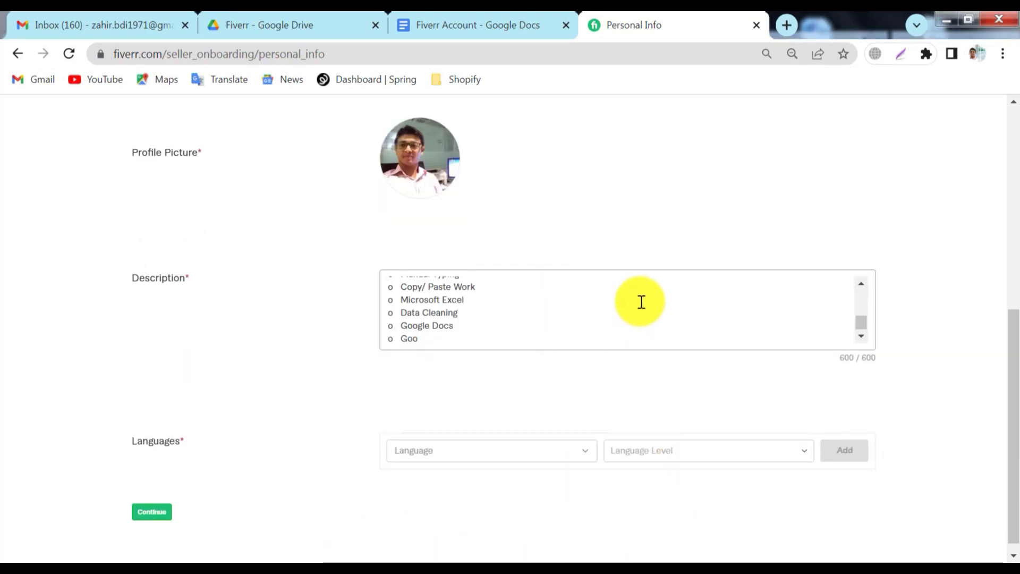
pyautogui.scroll(5, 641, 300)
pyautogui.scroll(10, 578, 281)
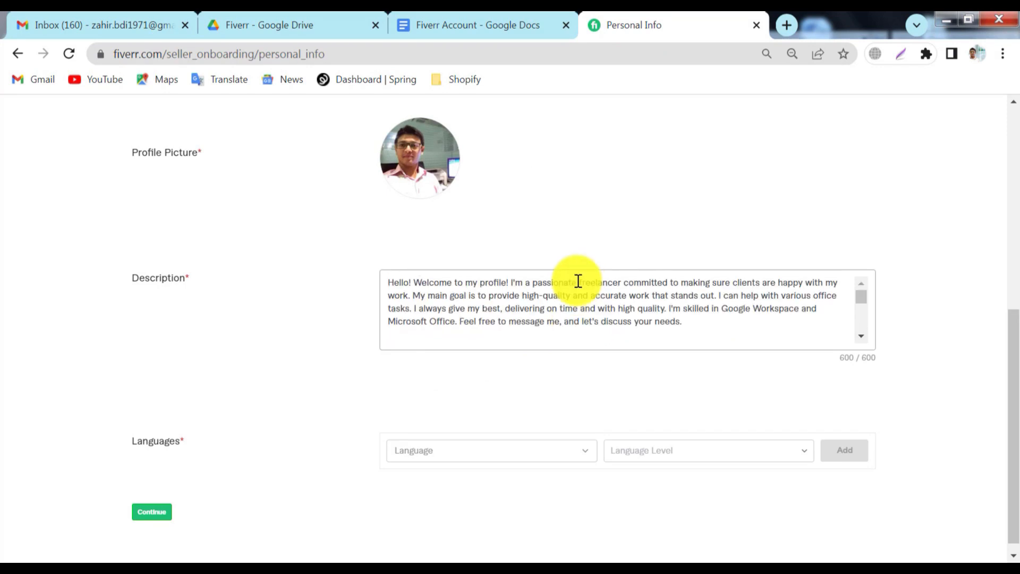
pyautogui.scroll(-2, 285, 317)
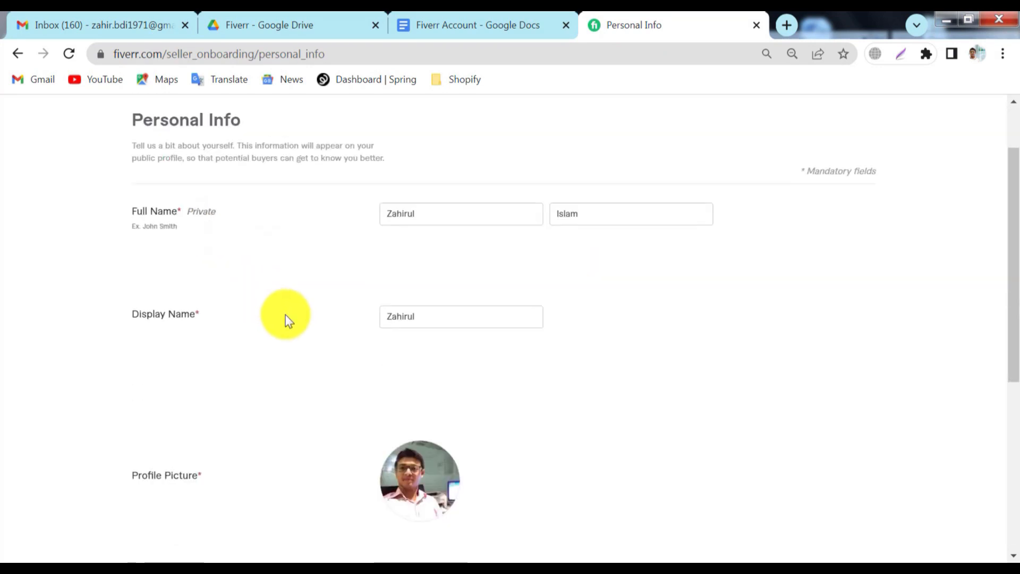
pyautogui.scroll(-6, 341, 357)
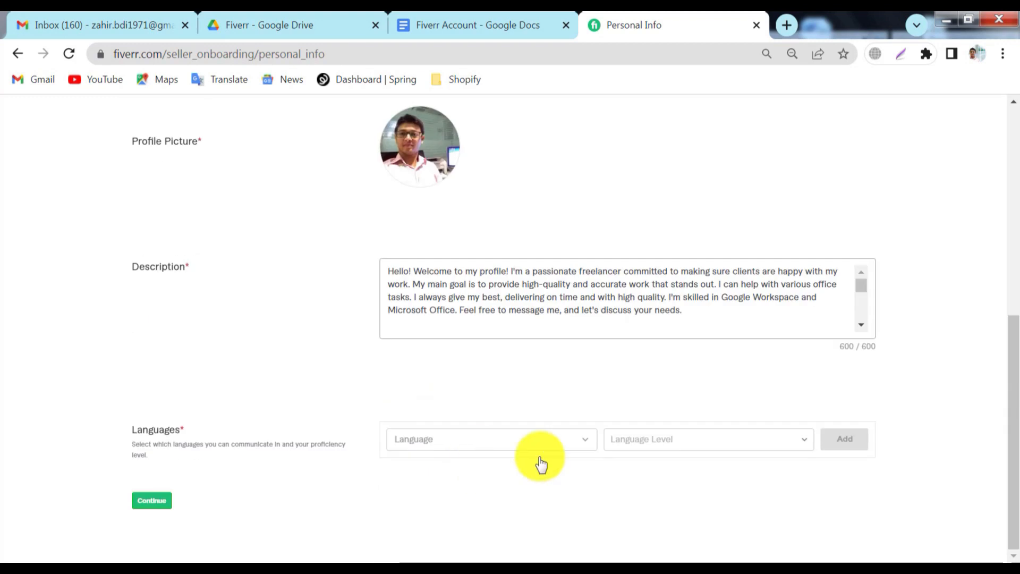
# Step: Add English at Fluent and German at Conversational as languages
pyautogui.click(587, 449)
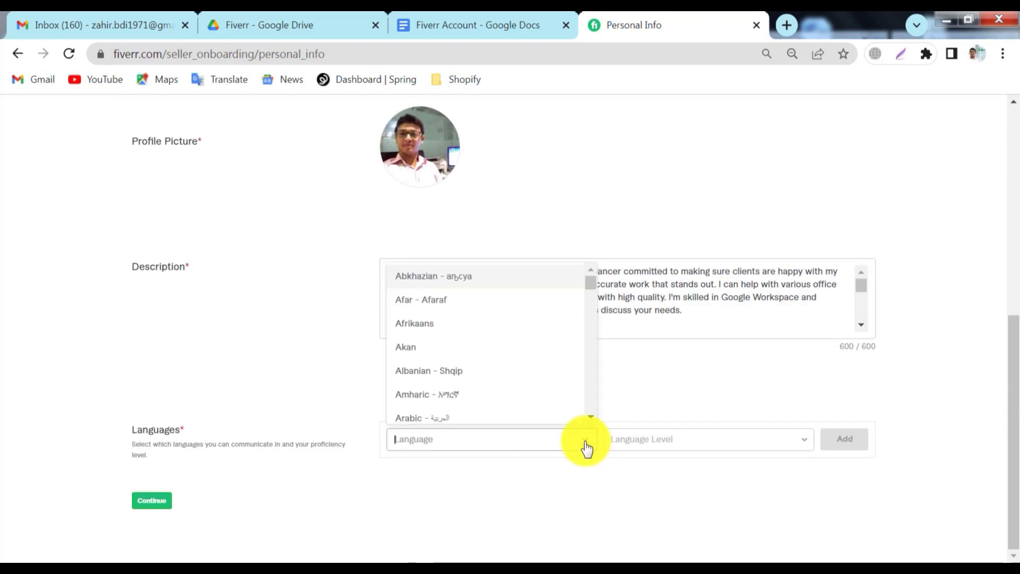
pyautogui.click(447, 391)
pyautogui.click(805, 449)
pyautogui.click(651, 378)
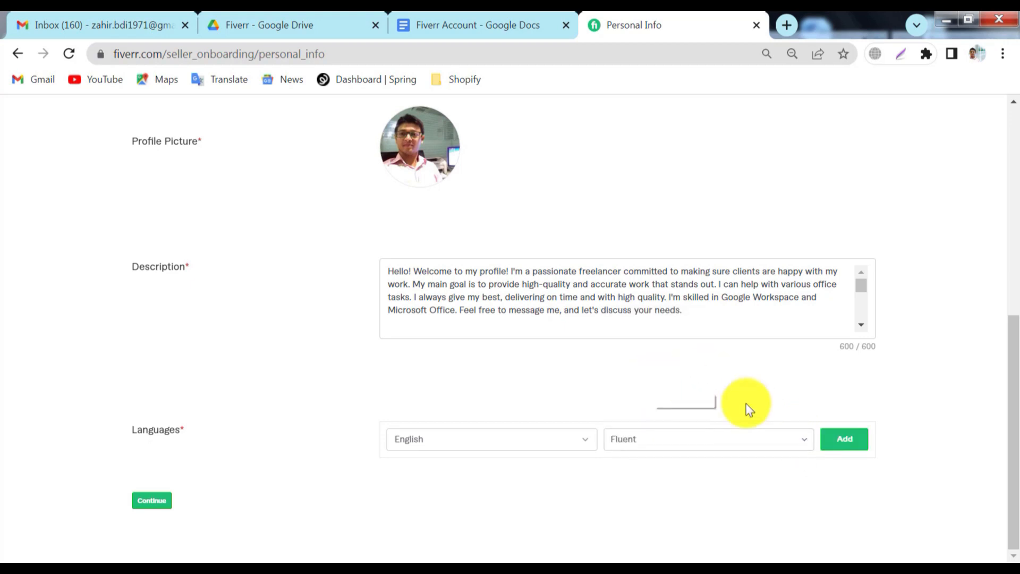
pyautogui.click(848, 447)
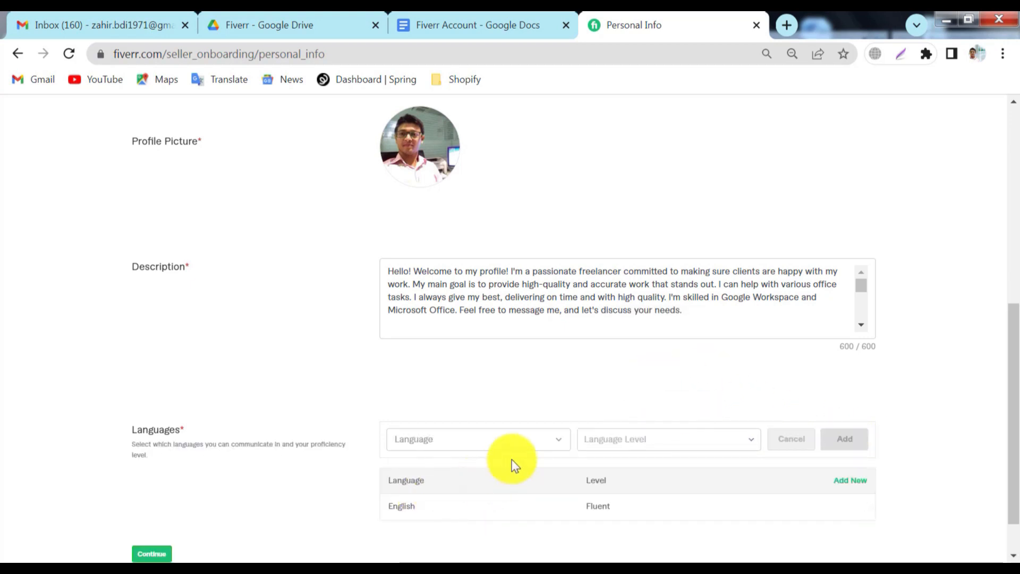
pyautogui.click(558, 444)
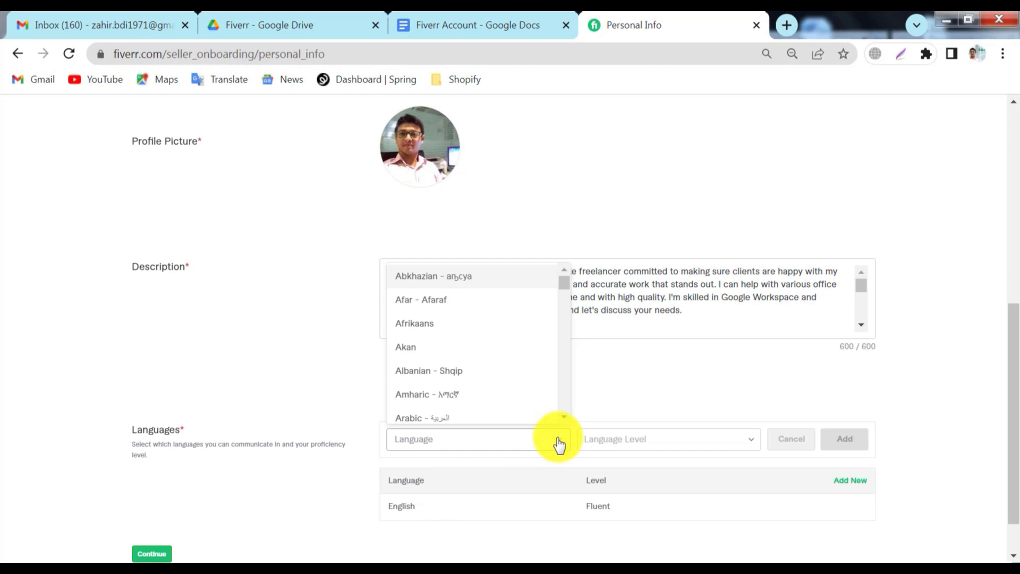
pyautogui.click(453, 366)
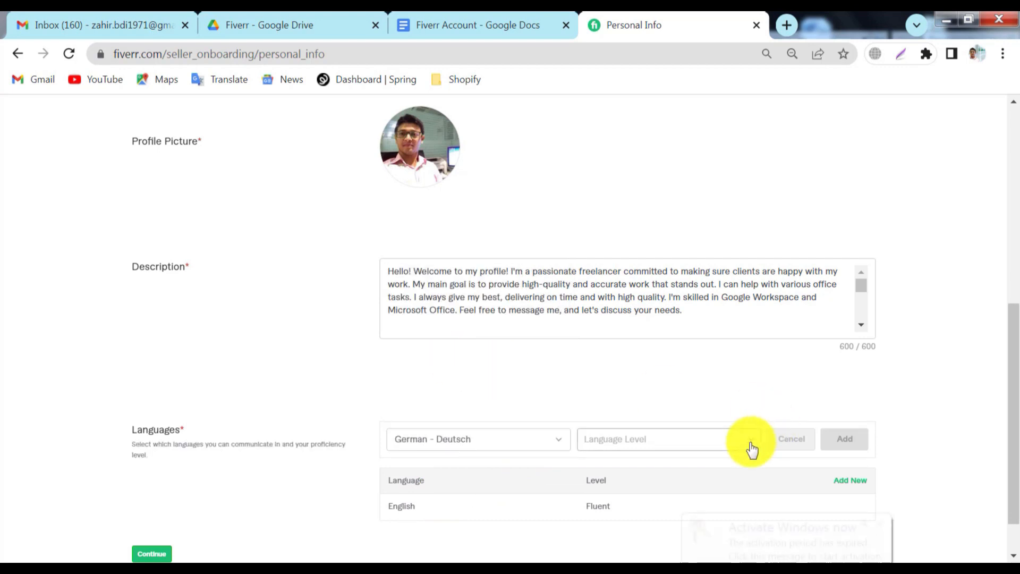
pyautogui.click(751, 444)
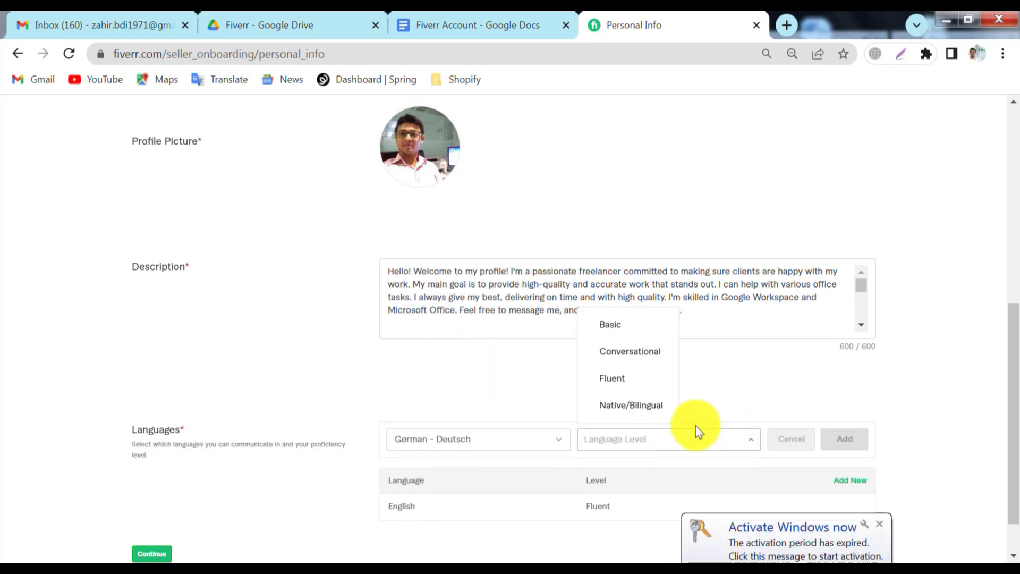
pyautogui.click(620, 352)
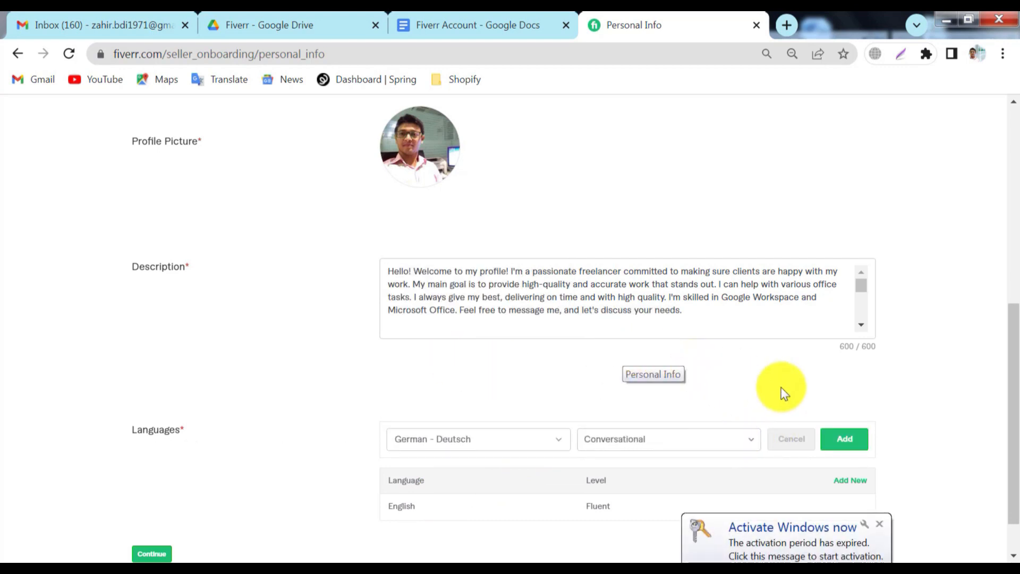
pyautogui.click(840, 446)
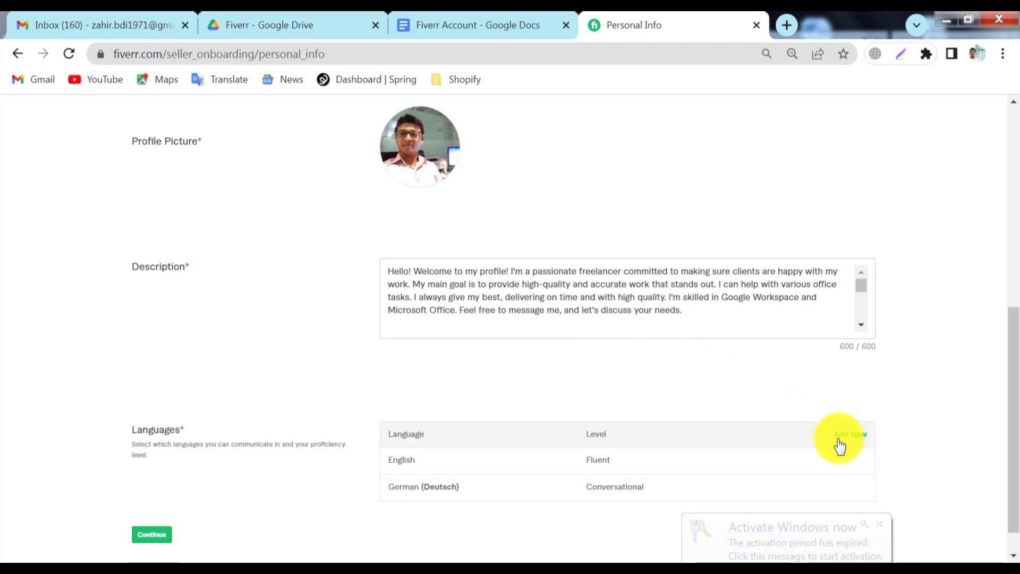
# Step: Add Spanish at Conversational and Bengali at Native/Bilingual as languages
pyautogui.click(840, 447)
pyautogui.click(551, 445)
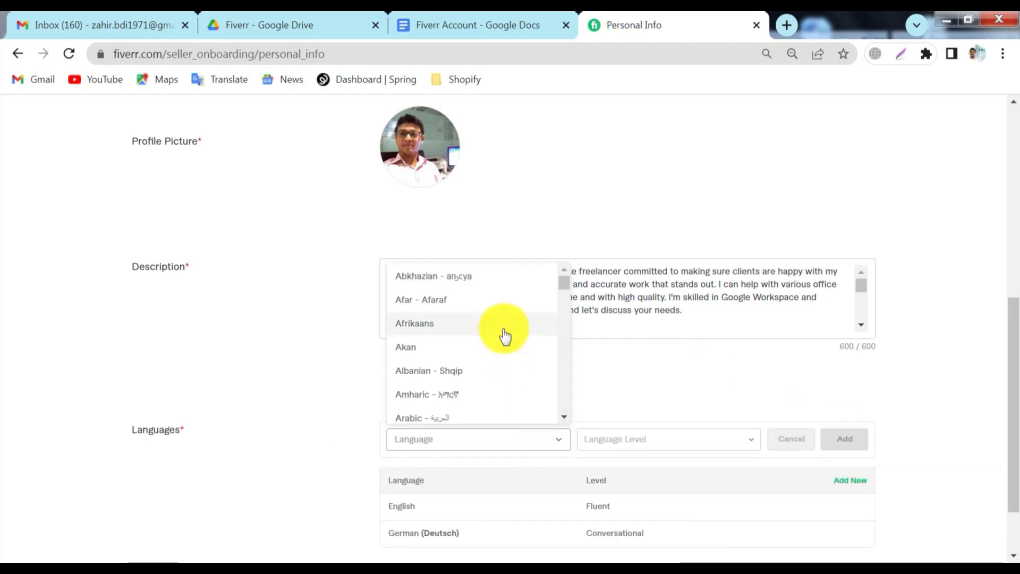
pyautogui.scroll(-20, 488, 335)
pyautogui.click(472, 370)
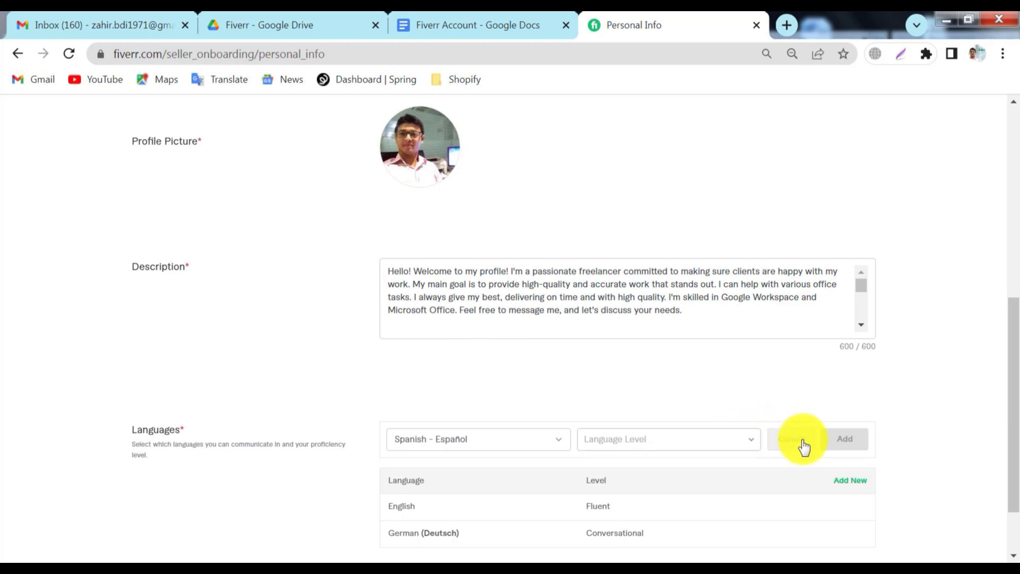
pyautogui.click(751, 442)
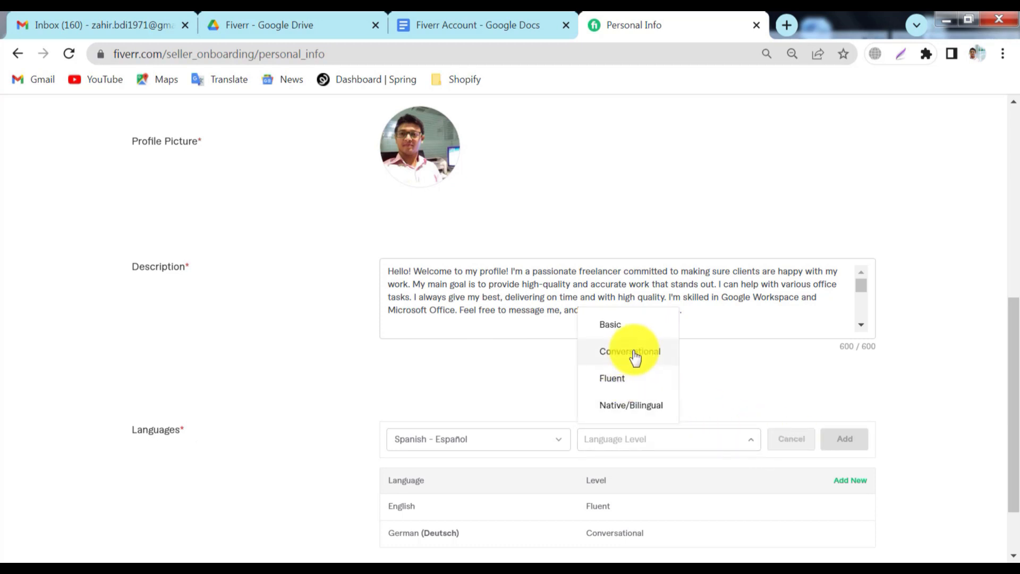
pyautogui.click(635, 352)
pyautogui.click(842, 444)
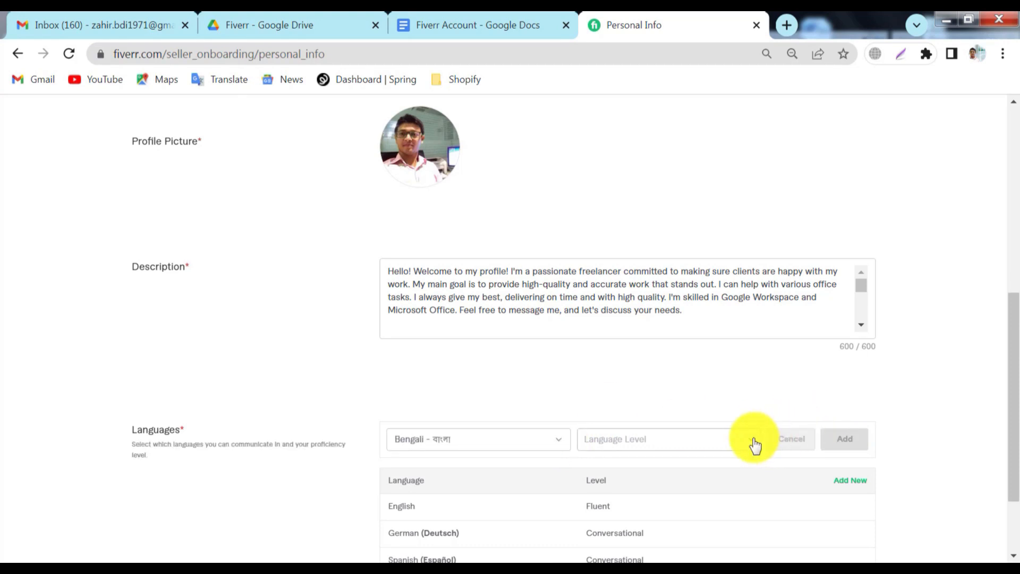
pyautogui.click(755, 444)
pyautogui.click(642, 407)
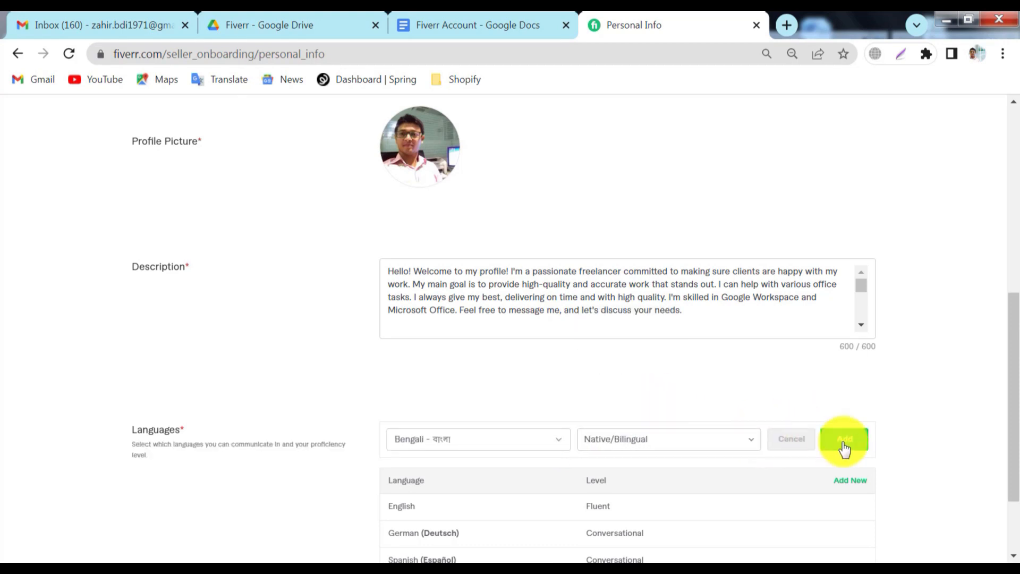
pyautogui.click(843, 439)
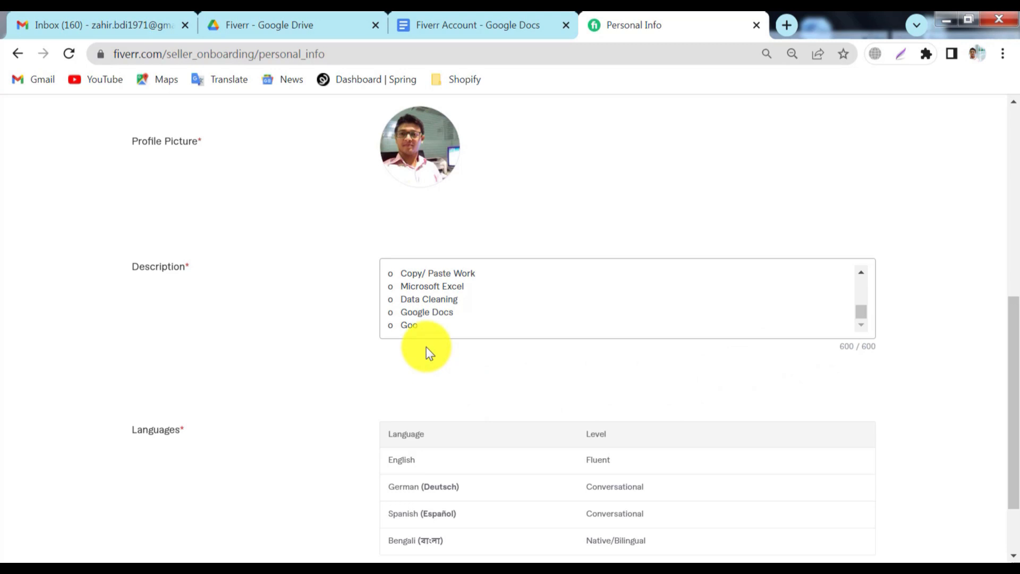
# Step: Delete the unfinished 'Goo' from the description and save the Personal Info step
pyautogui.click(421, 324)
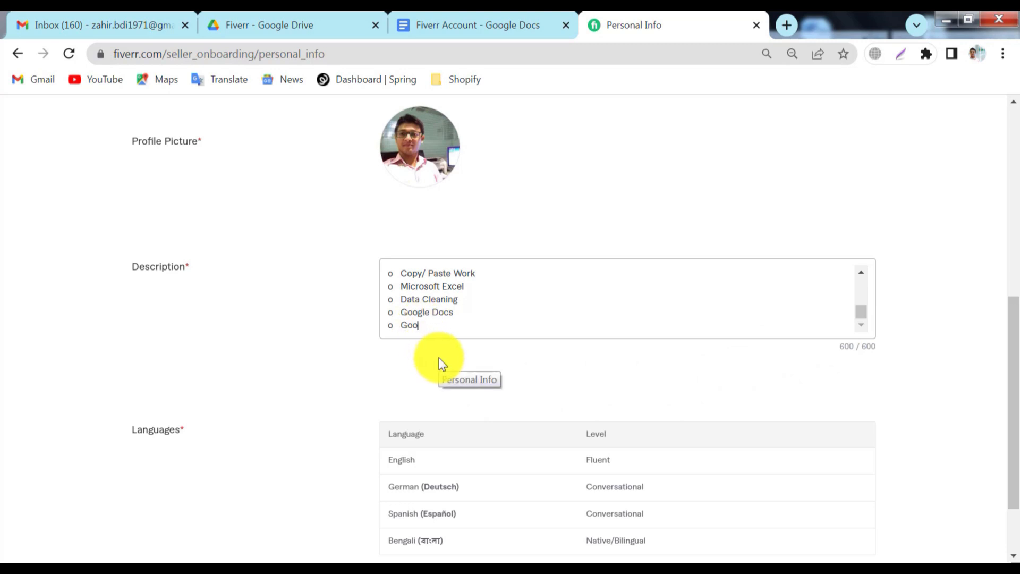
pyautogui.press('BackSpace')
pyautogui.press('BackSpace')
pyautogui.press('BackSpace')
pyautogui.scroll(-2, 437, 359)
pyautogui.click(158, 504)
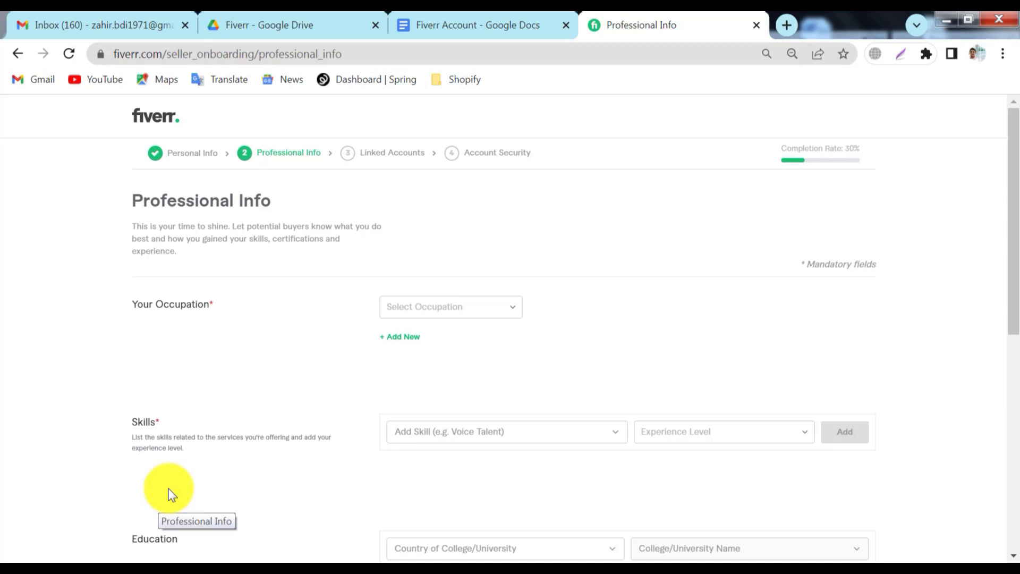
# Step: Set the occupation to Data with Data Entry ticked, from 2019 to 2023
pyautogui.click(515, 314)
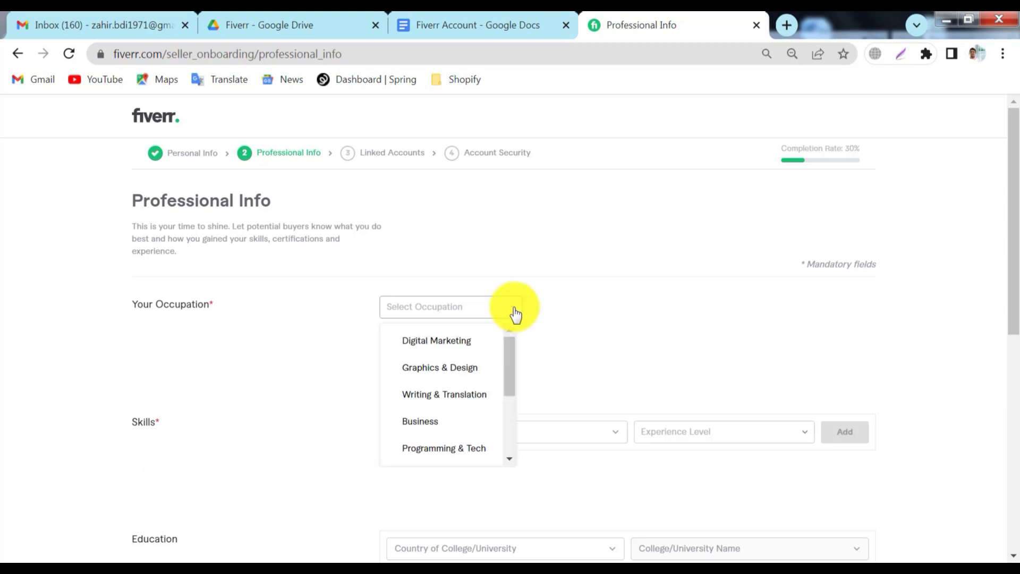
pyautogui.scroll(-3, 433, 403)
pyautogui.click(433, 415)
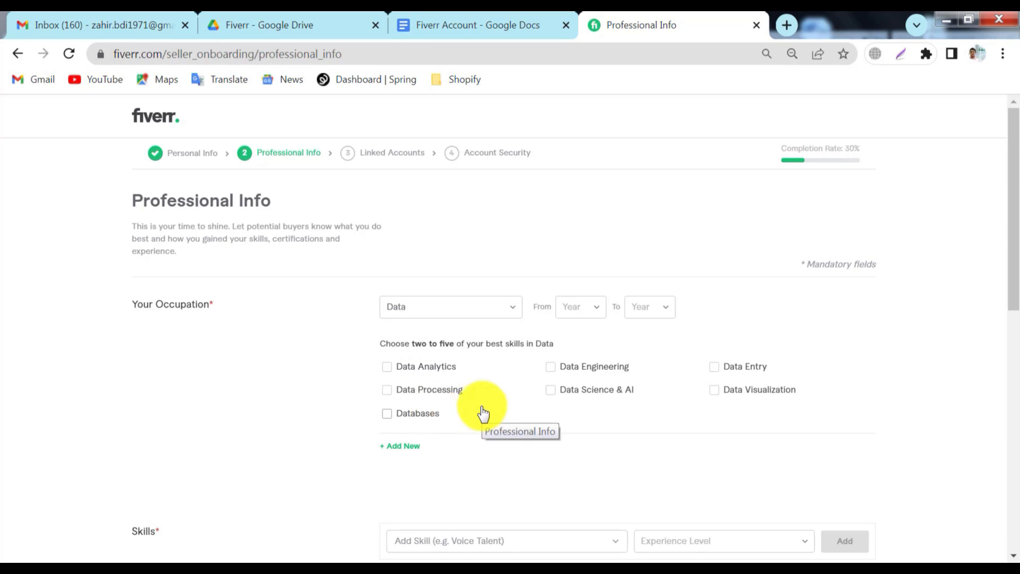
pyautogui.click(715, 367)
pyautogui.scroll(-2, 448, 445)
pyautogui.click(580, 225)
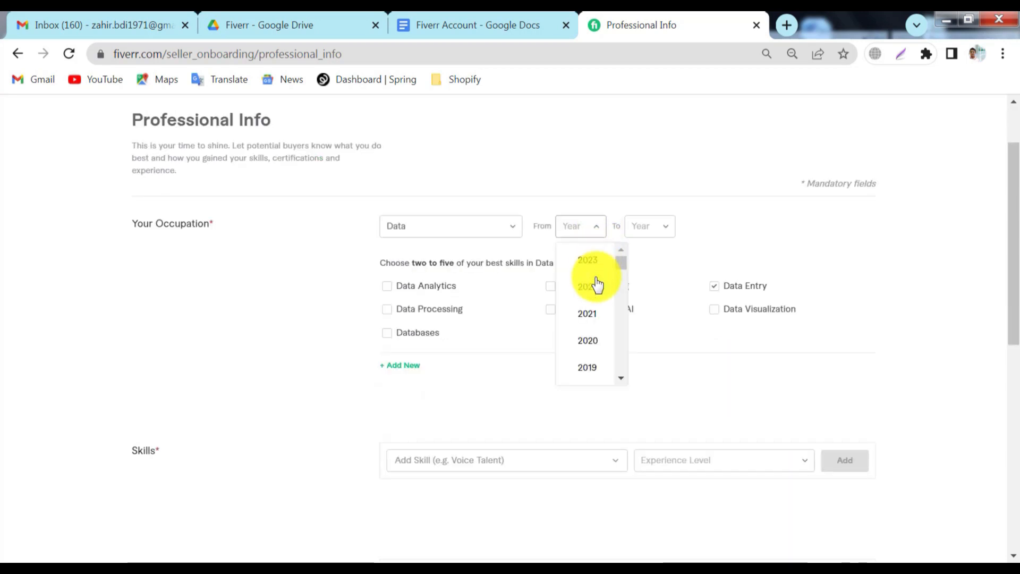
pyautogui.click(587, 366)
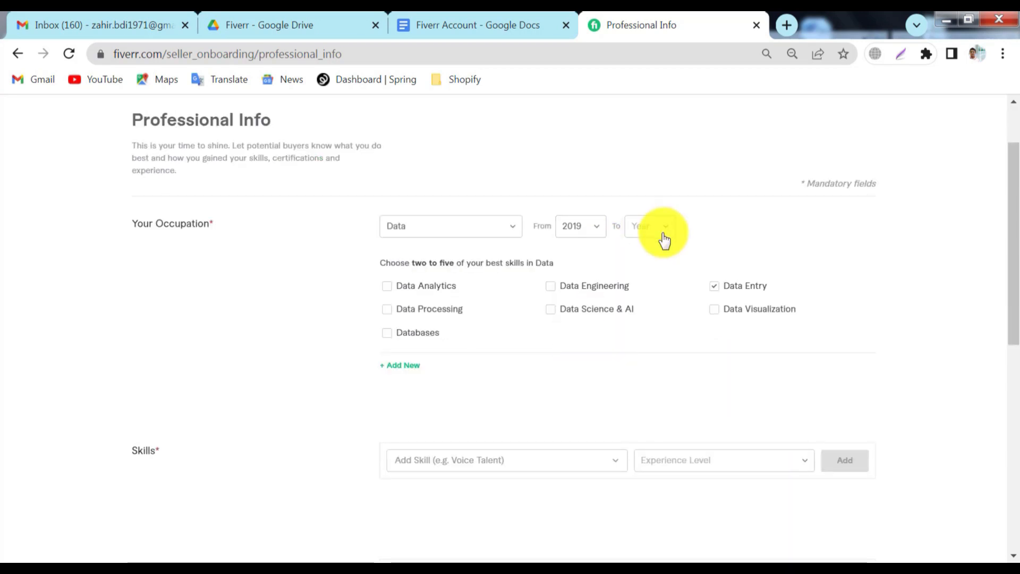
pyautogui.click(659, 231)
pyautogui.click(659, 263)
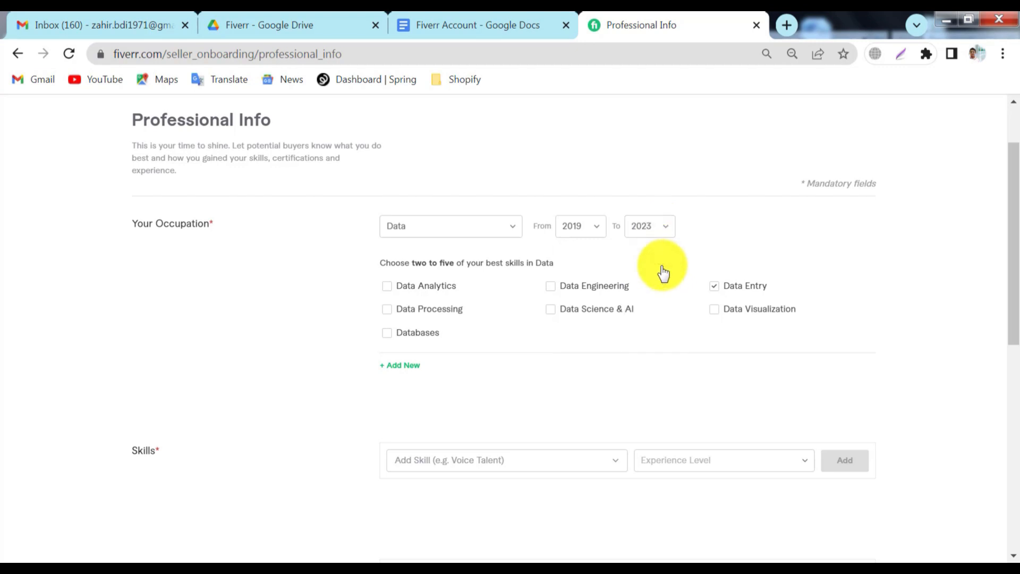
# Step: Add a second occupation row and open its occupation list
pyautogui.click(400, 365)
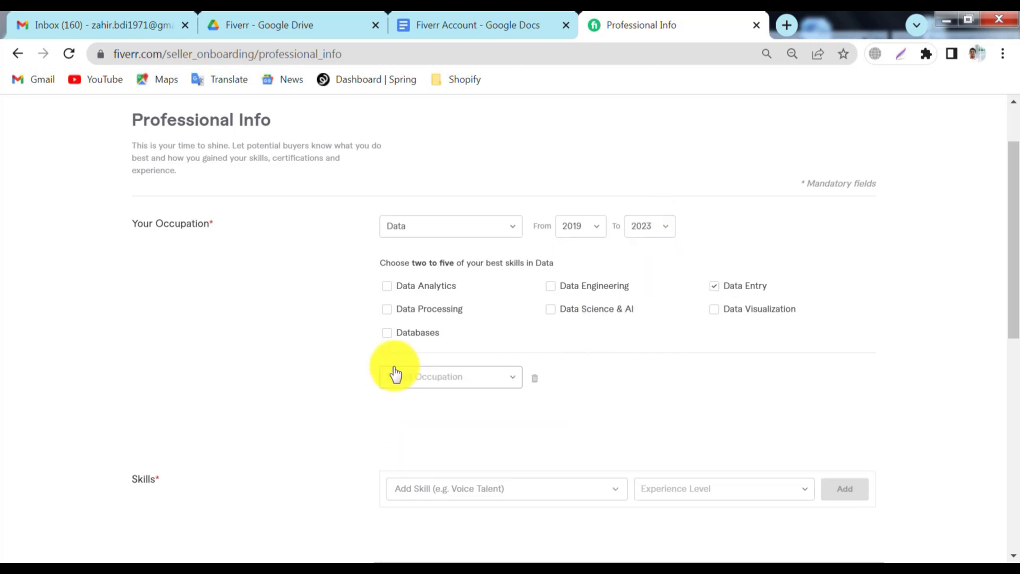
pyautogui.click(515, 377)
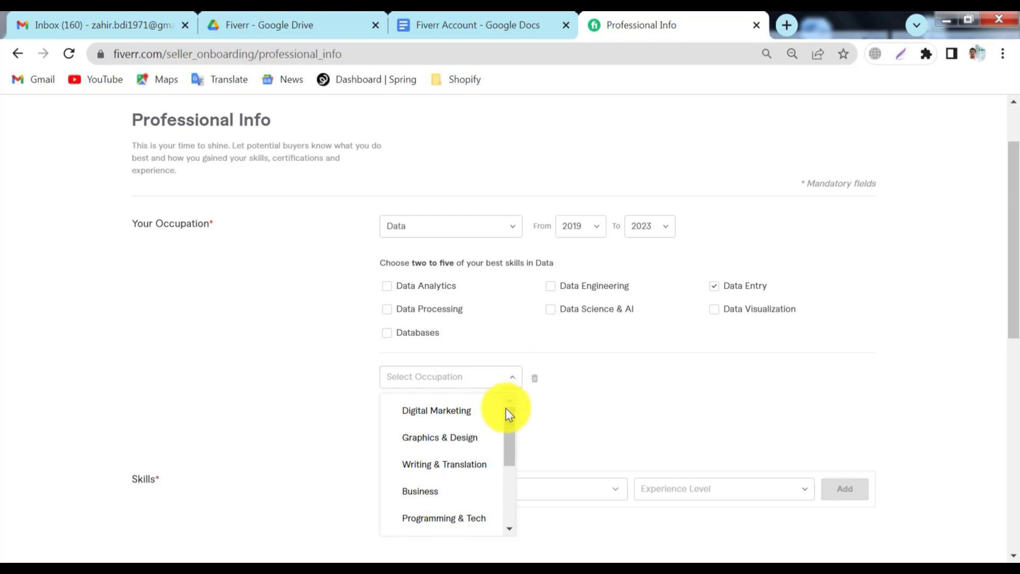
pyautogui.scroll(-2, 576, 433)
# Step: Add Data entry and Typing as skills at Expert level
pyautogui.scroll(-2, 580, 434)
pyautogui.click(611, 300)
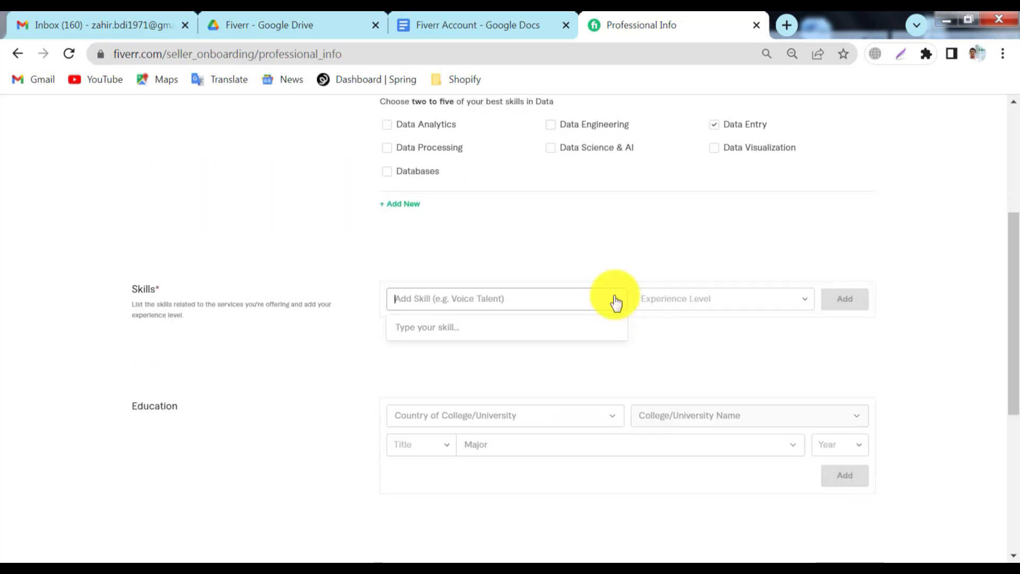
pyautogui.write('Data entry')
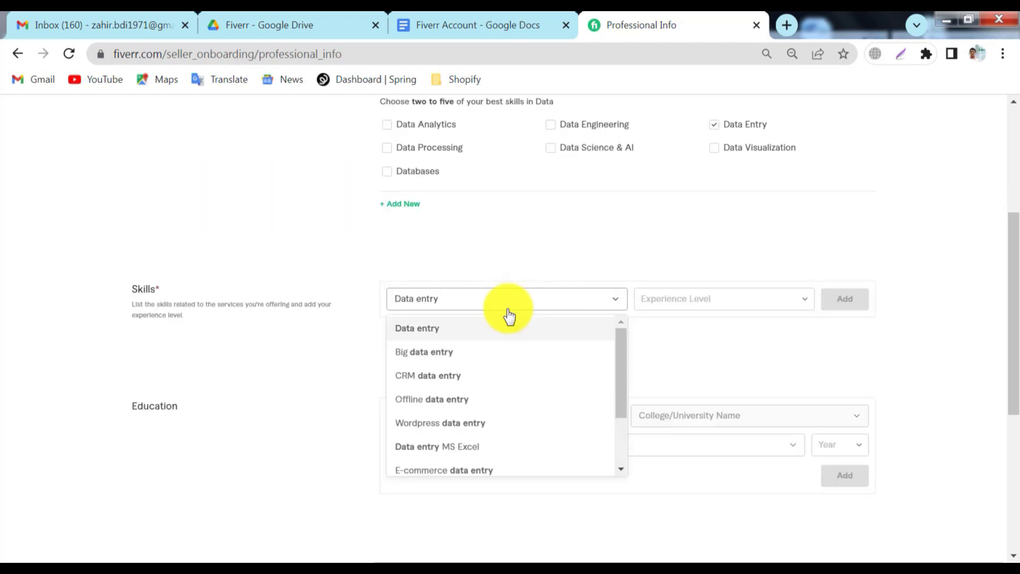
pyautogui.click(476, 336)
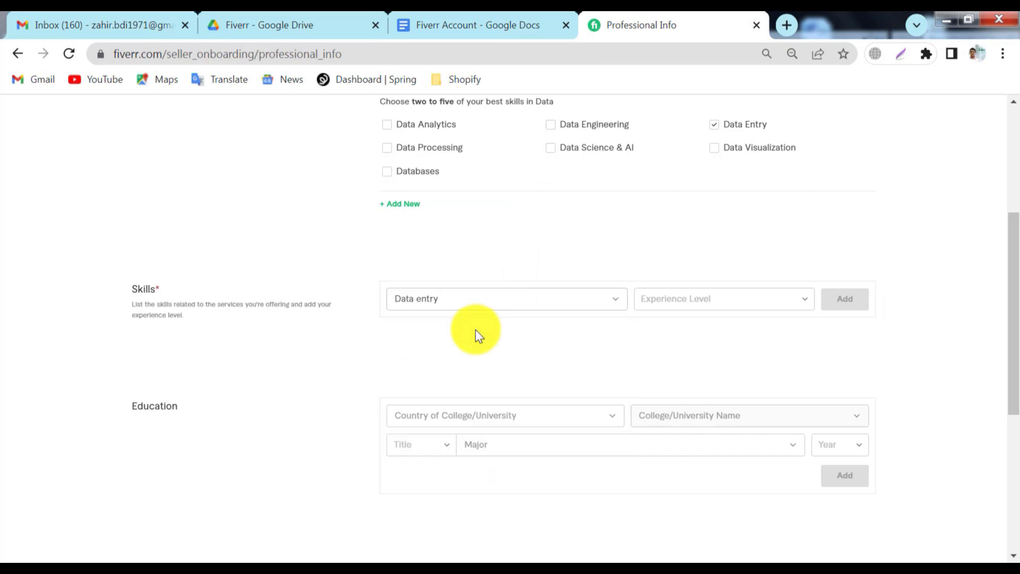
pyautogui.click(806, 302)
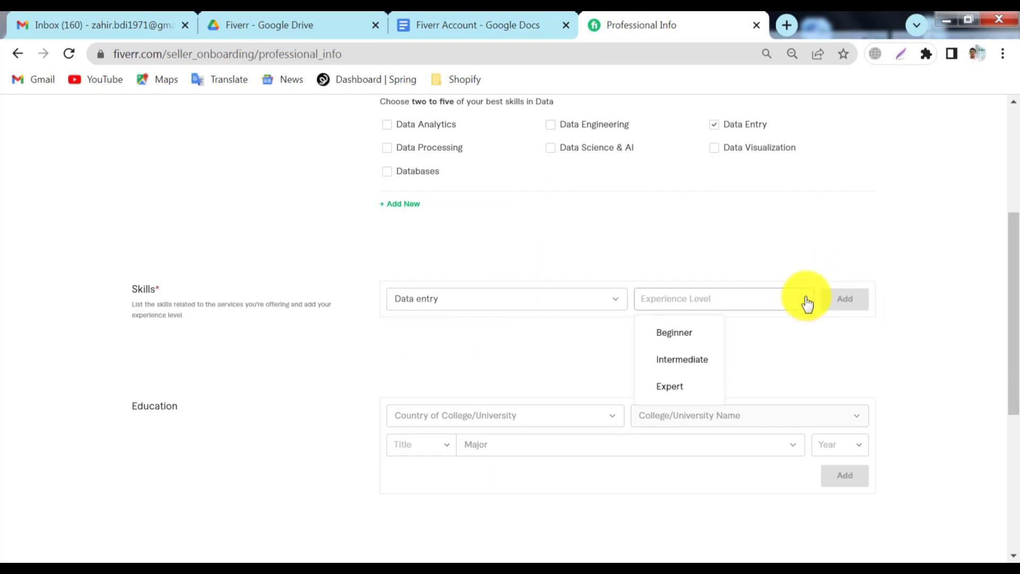
pyautogui.click(674, 393)
pyautogui.click(843, 314)
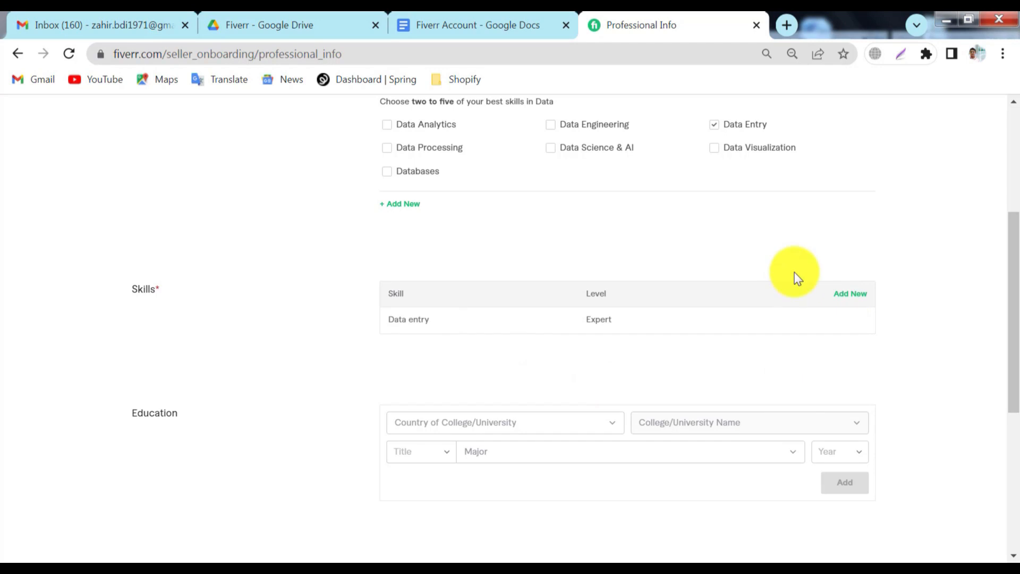
pyautogui.click(842, 300)
pyautogui.click(512, 303)
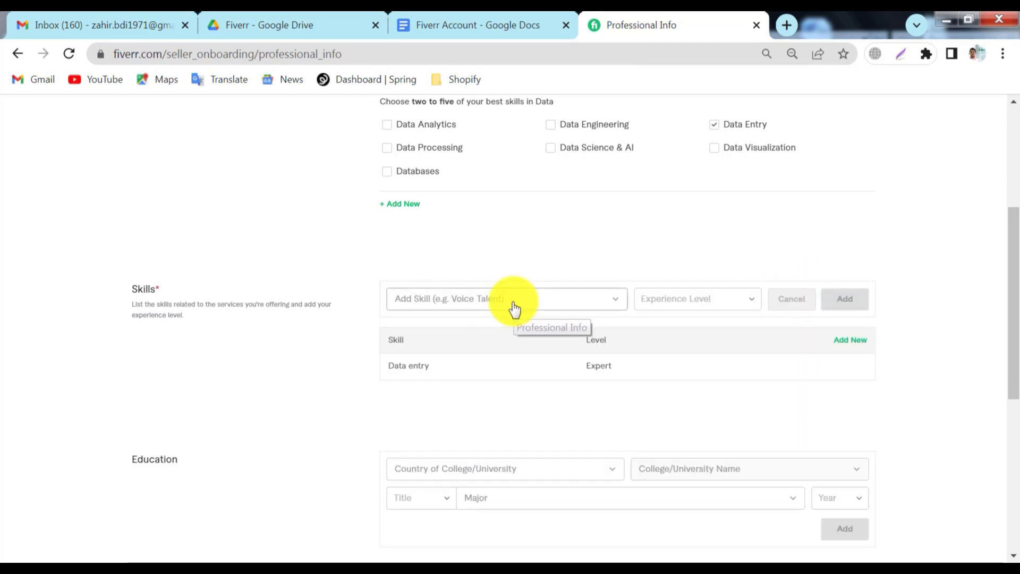
pyautogui.write('Typing')
pyautogui.click(672, 300)
pyautogui.click(677, 392)
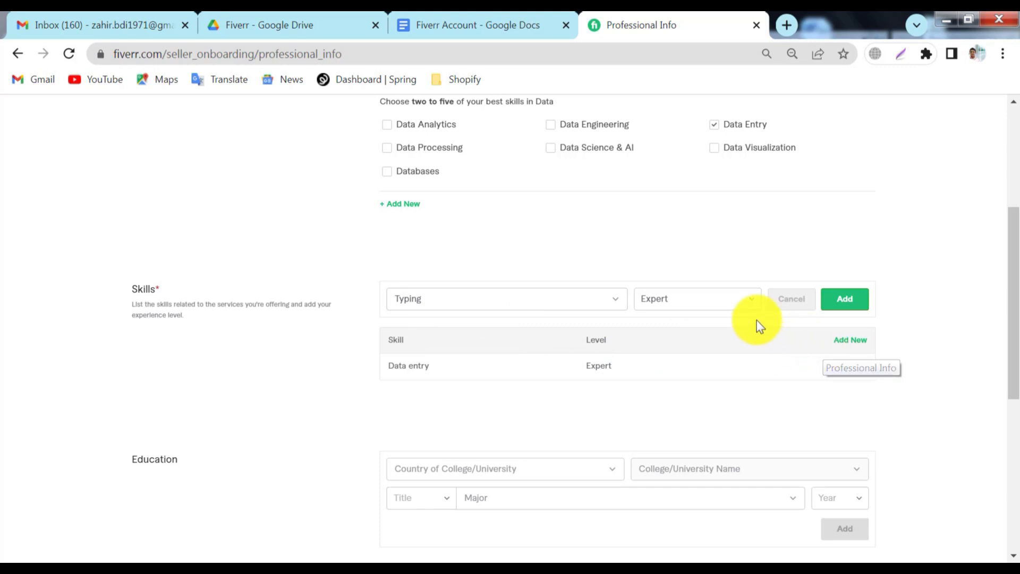
pyautogui.click(839, 299)
# Step: Add PDF conversion and Microsoft Word as skills at Expert level
pyautogui.click(839, 299)
pyautogui.click(537, 303)
pyautogui.write('PDF conversion')
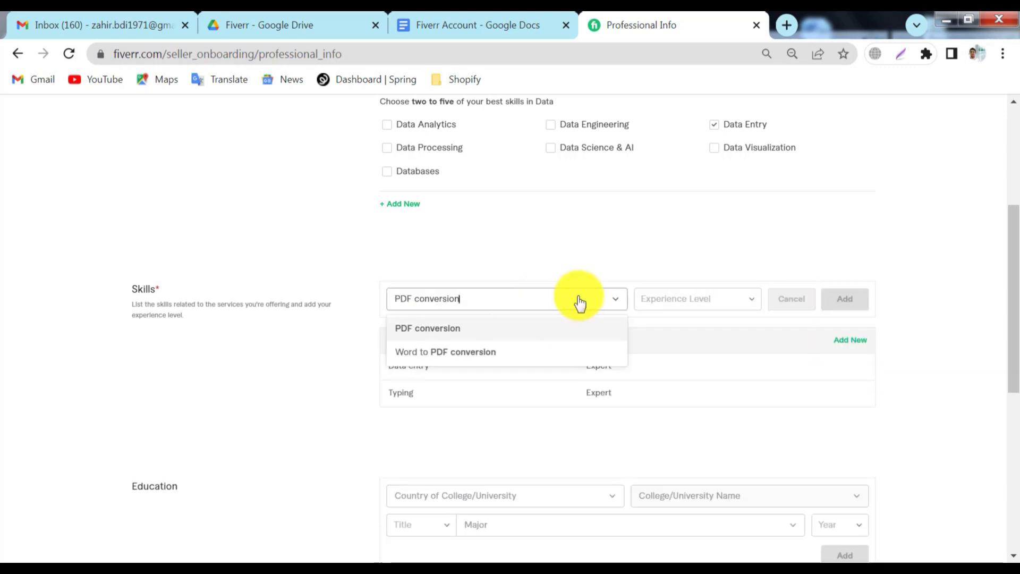
pyautogui.click(502, 329)
pyautogui.click(687, 300)
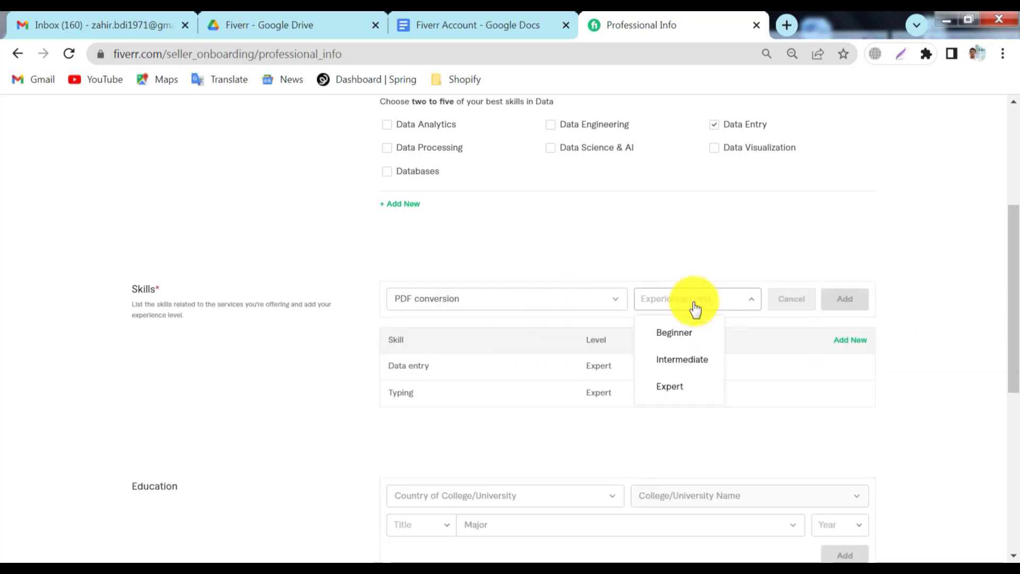
pyautogui.click(686, 390)
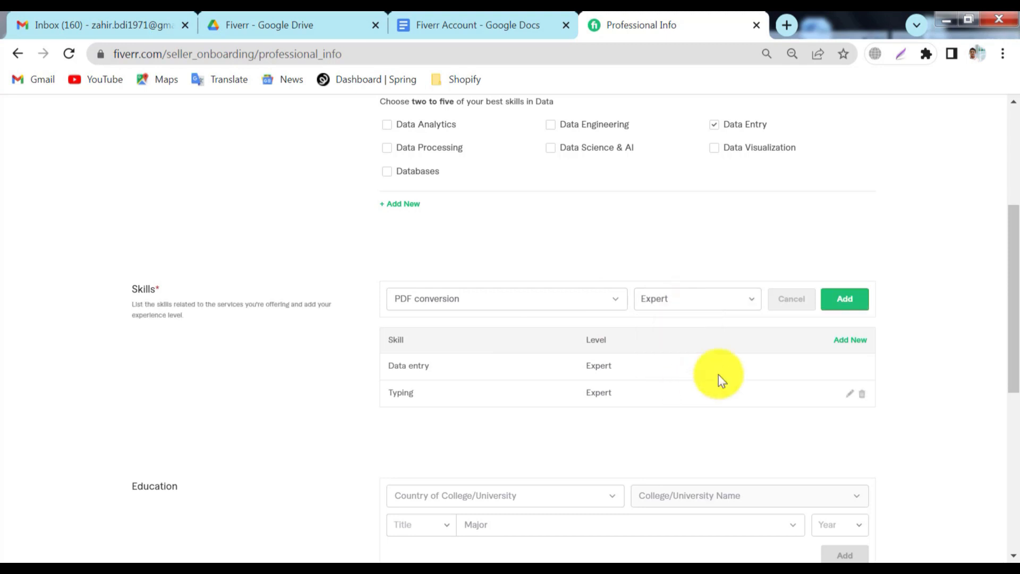
pyautogui.click(842, 303)
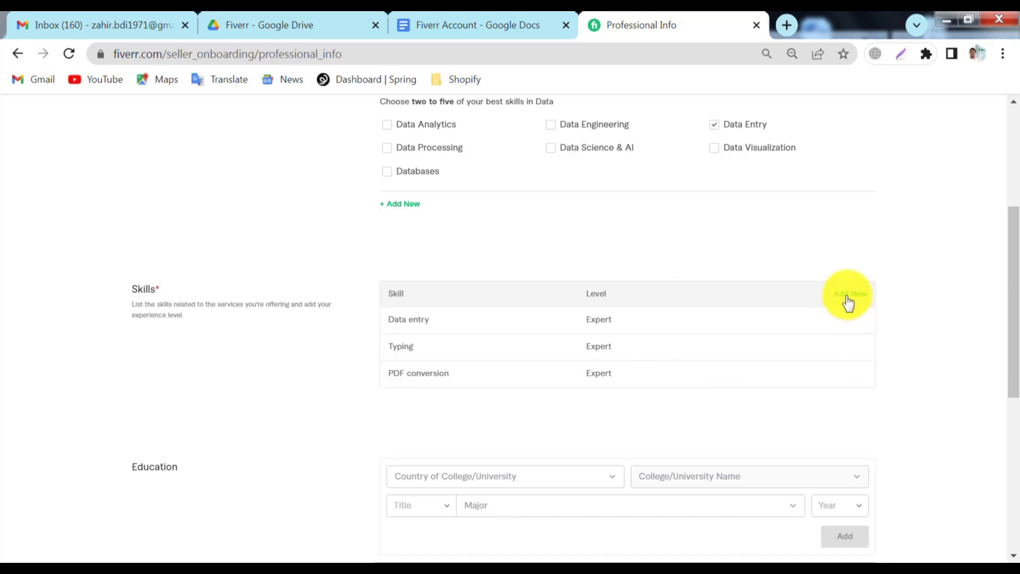
pyautogui.click(847, 295)
pyautogui.click(507, 304)
pyautogui.write('Microsoft word')
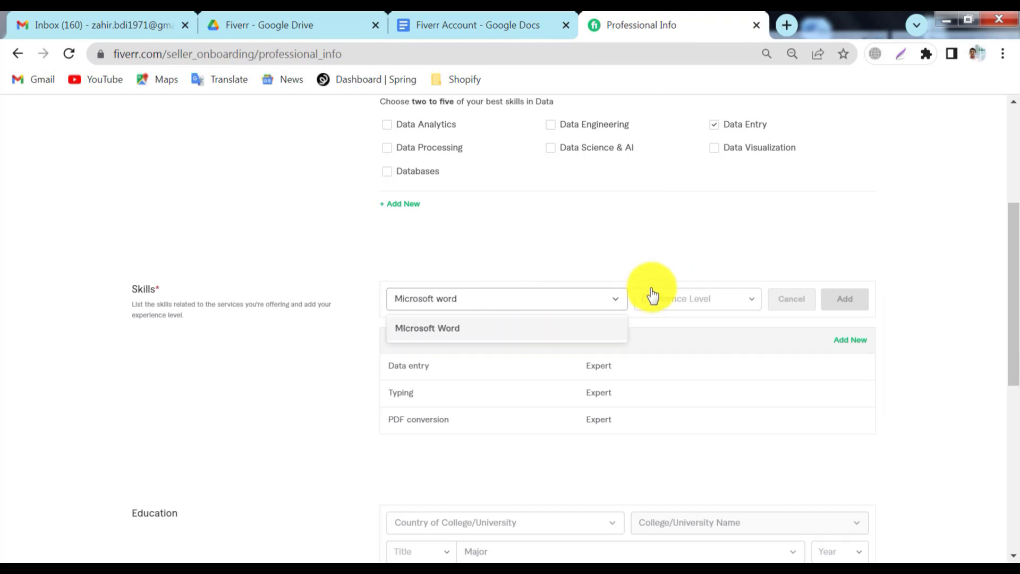
pyautogui.click(465, 333)
pyautogui.click(697, 299)
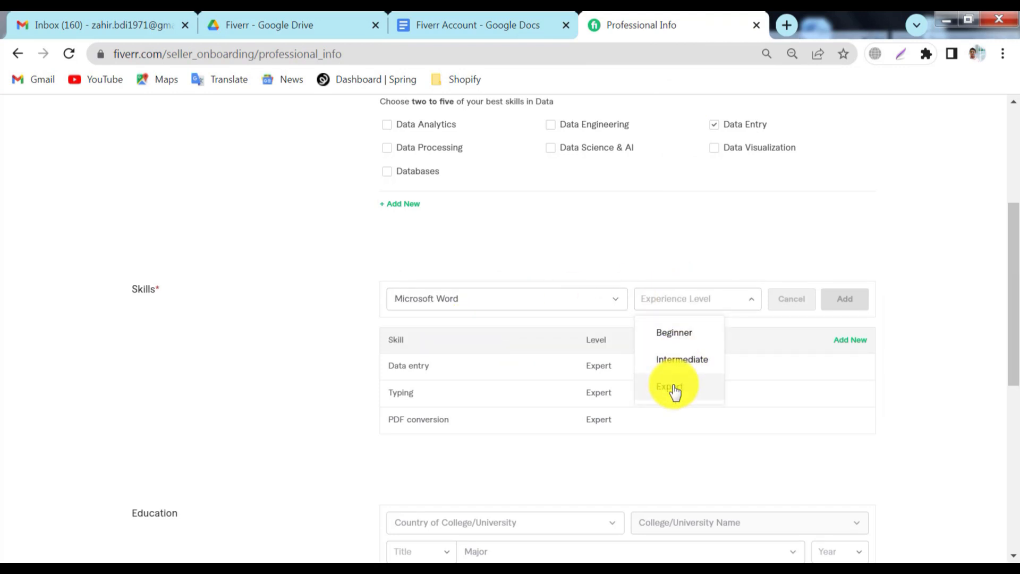
pyautogui.click(675, 391)
pyautogui.click(844, 301)
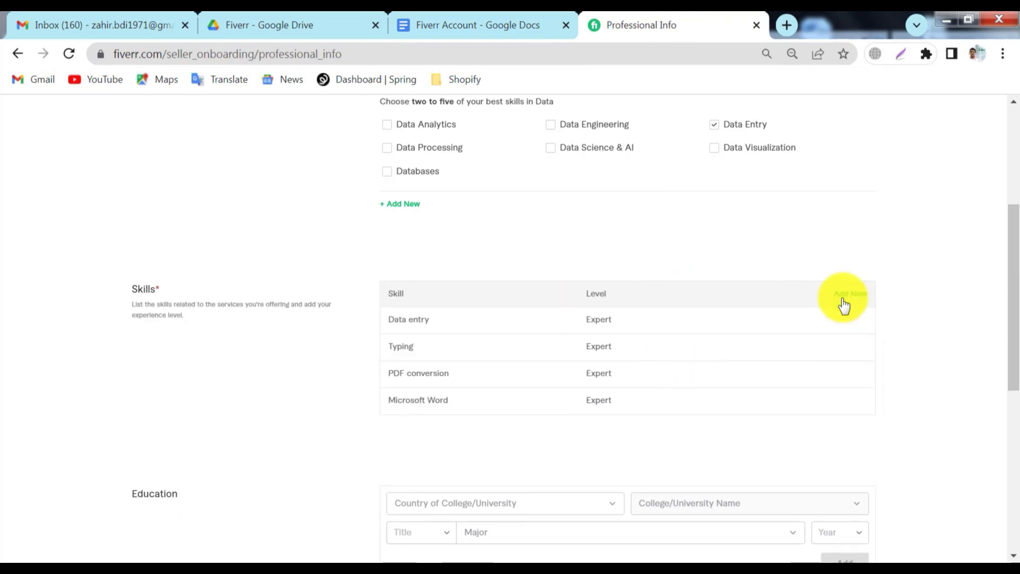
# Step: Add Microsoft Excel, Product listing and Webresearch as Expert-level skills
pyautogui.click(845, 297)
pyautogui.click(494, 306)
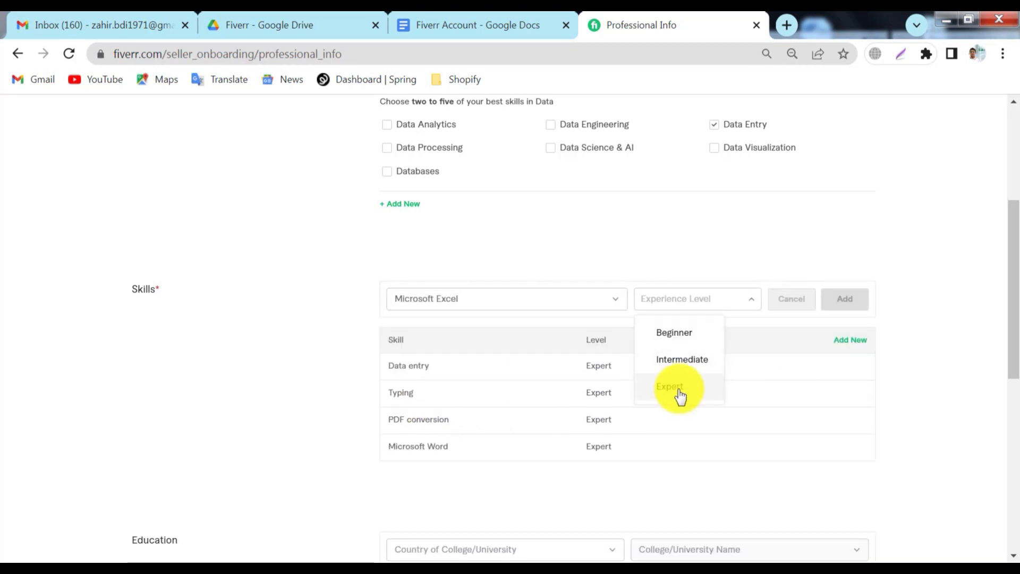
pyautogui.click(680, 387)
pyautogui.click(845, 299)
pyautogui.click(847, 298)
pyautogui.click(494, 299)
pyautogui.write('Product listing')
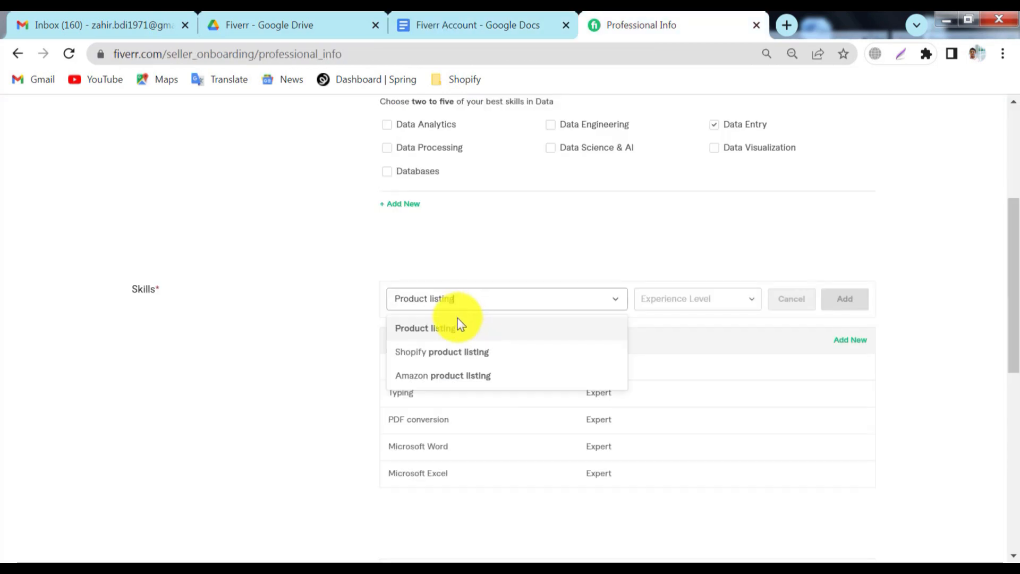
pyautogui.click(451, 331)
pyautogui.click(678, 387)
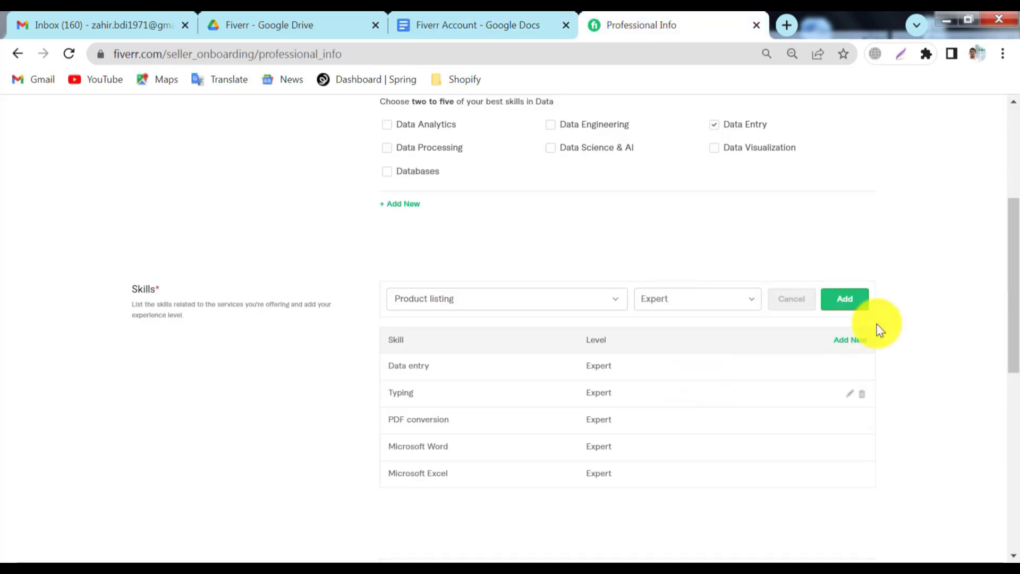
pyautogui.click(841, 302)
pyautogui.click(851, 294)
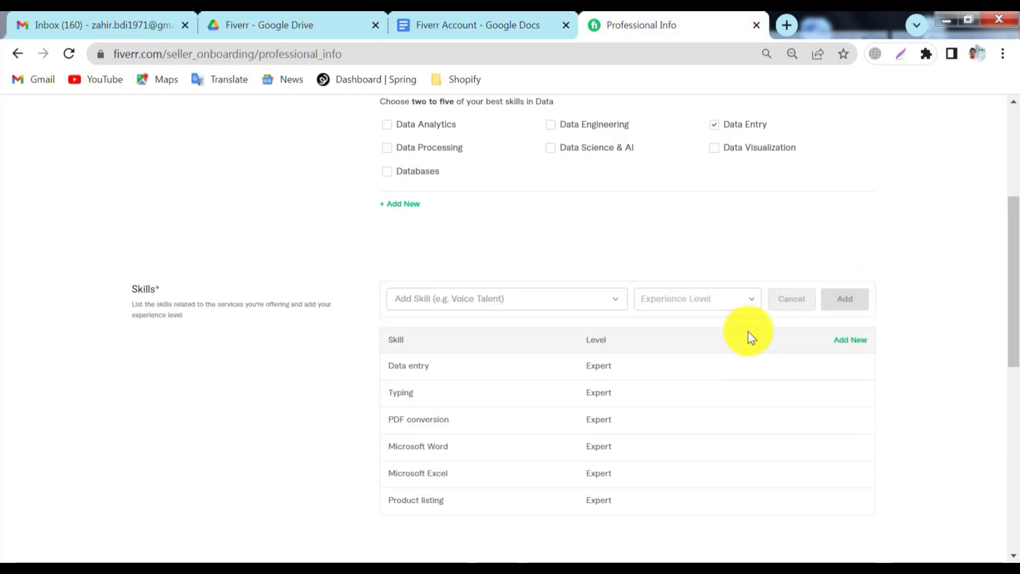
pyautogui.write('Webresearch')
pyautogui.click(463, 331)
pyautogui.click(667, 388)
pyautogui.click(849, 312)
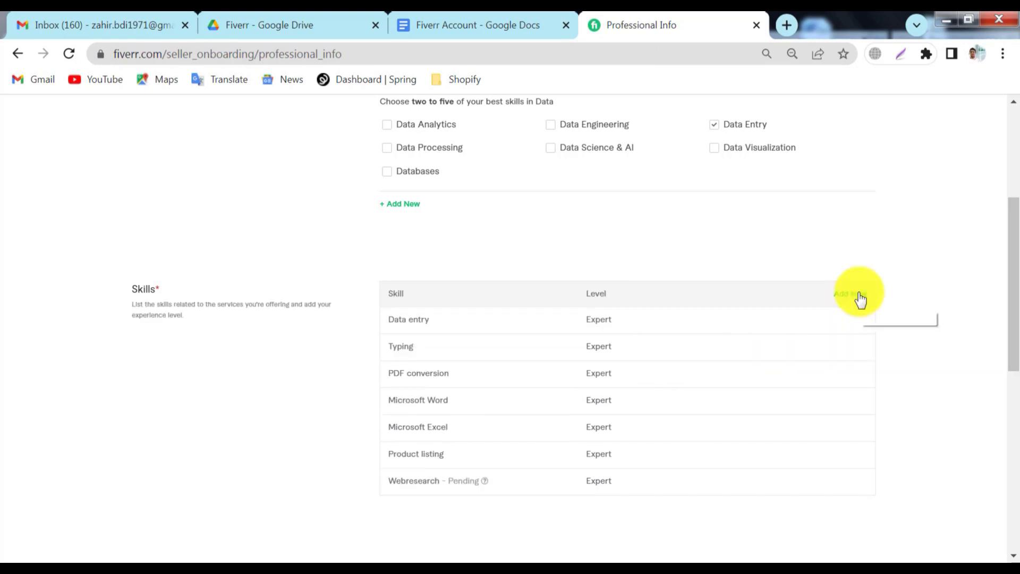
# Step: Add Lead generation and Linkedin research as Expert-level skills
pyautogui.click(853, 296)
pyautogui.write('Lead generation')
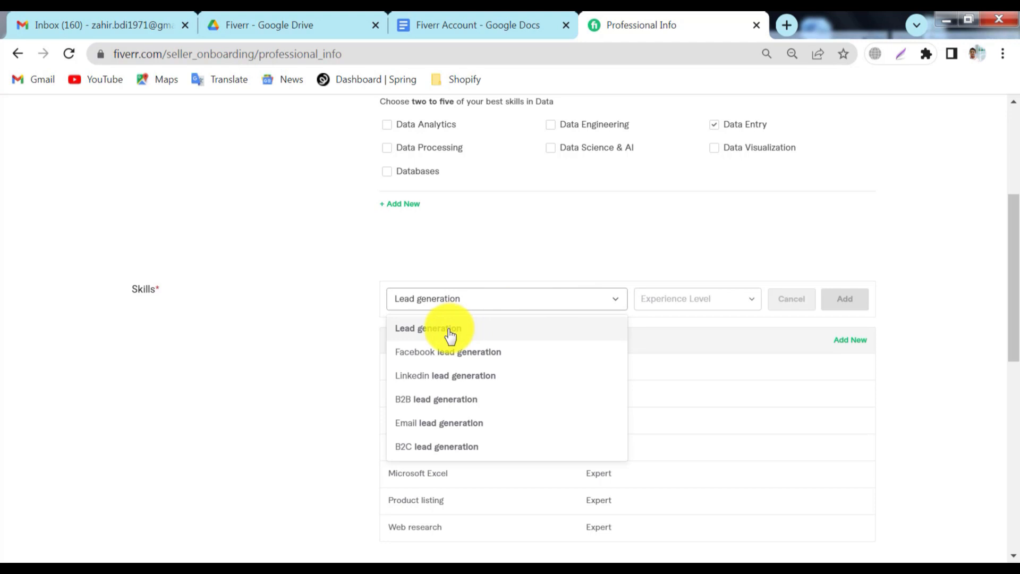
pyautogui.click(449, 333)
pyautogui.click(668, 394)
pyautogui.click(846, 300)
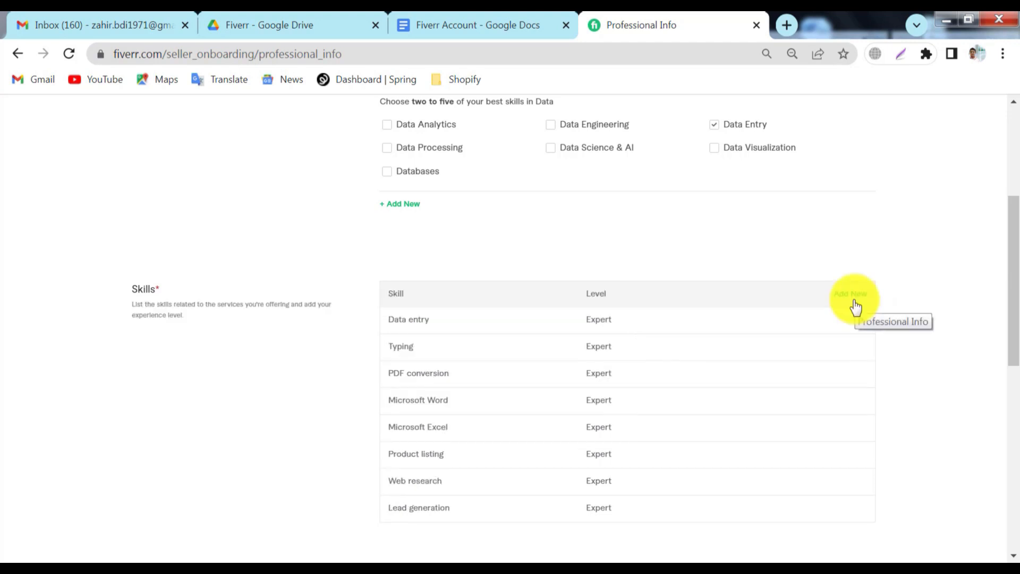
pyautogui.click(848, 300)
pyautogui.write('linkedin research')
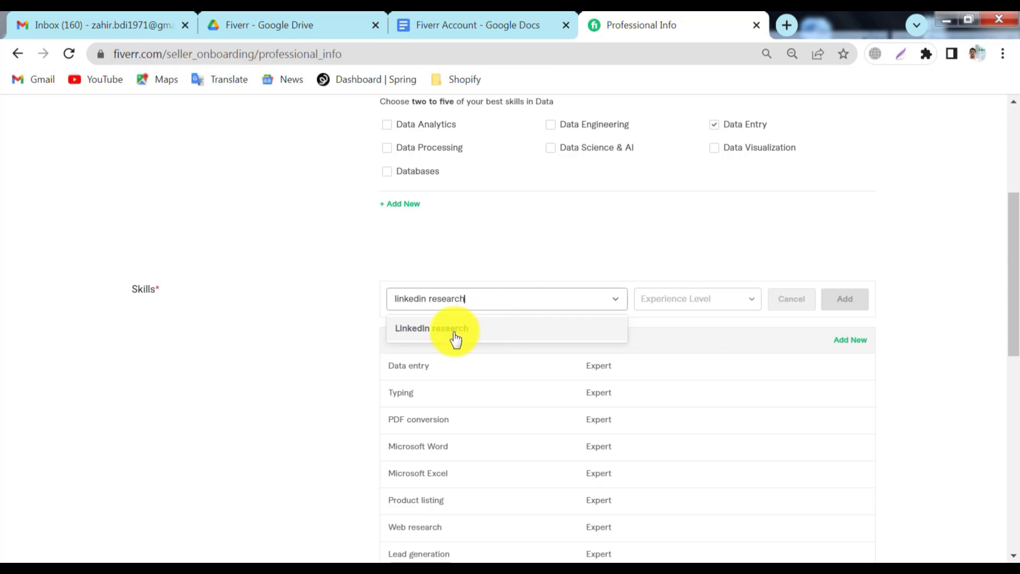
pyautogui.click(456, 335)
pyautogui.click(685, 392)
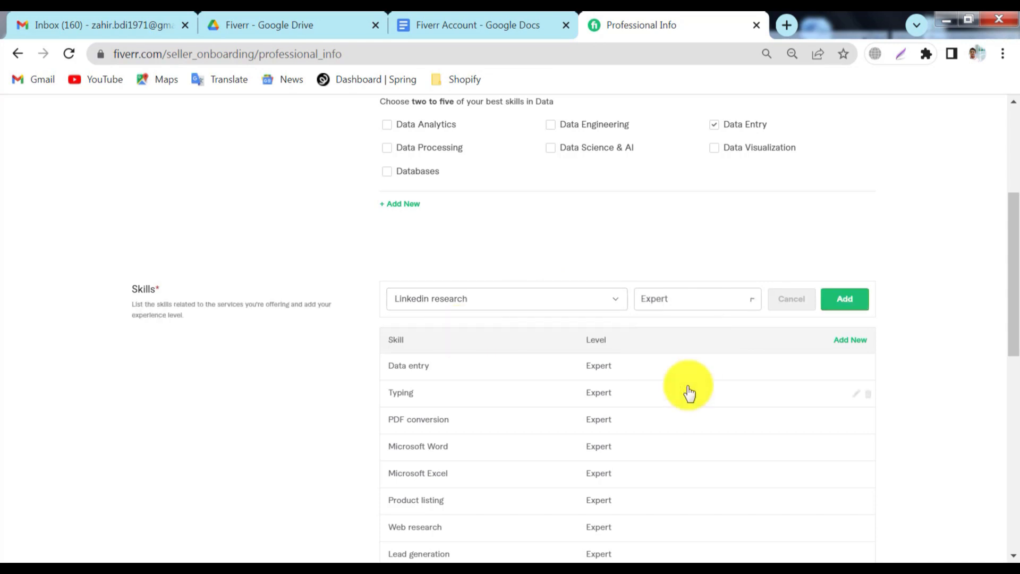
pyautogui.click(843, 300)
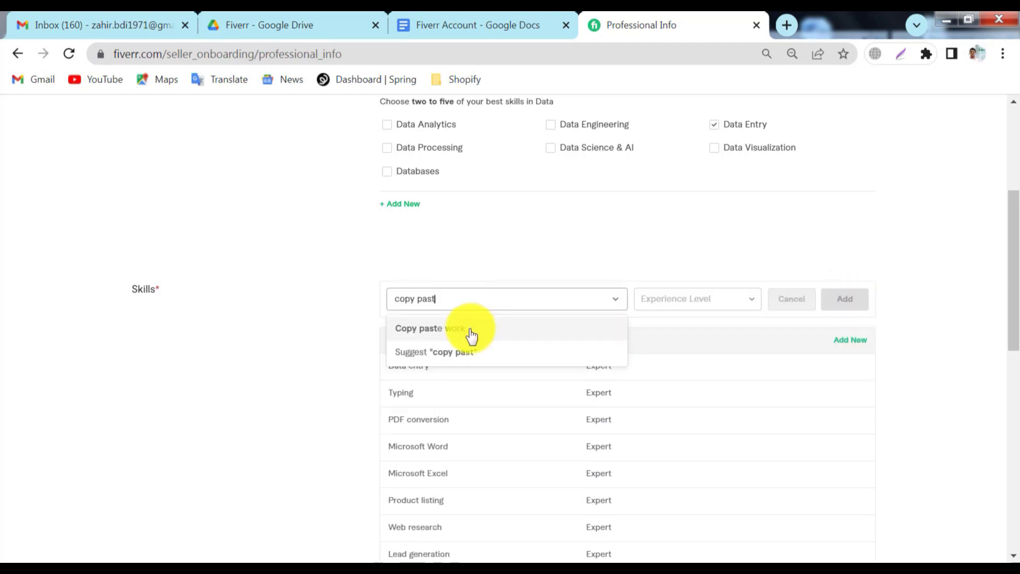
# Step: Add Copy paste work and Google Docs as Expert-level skills
pyautogui.click(466, 331)
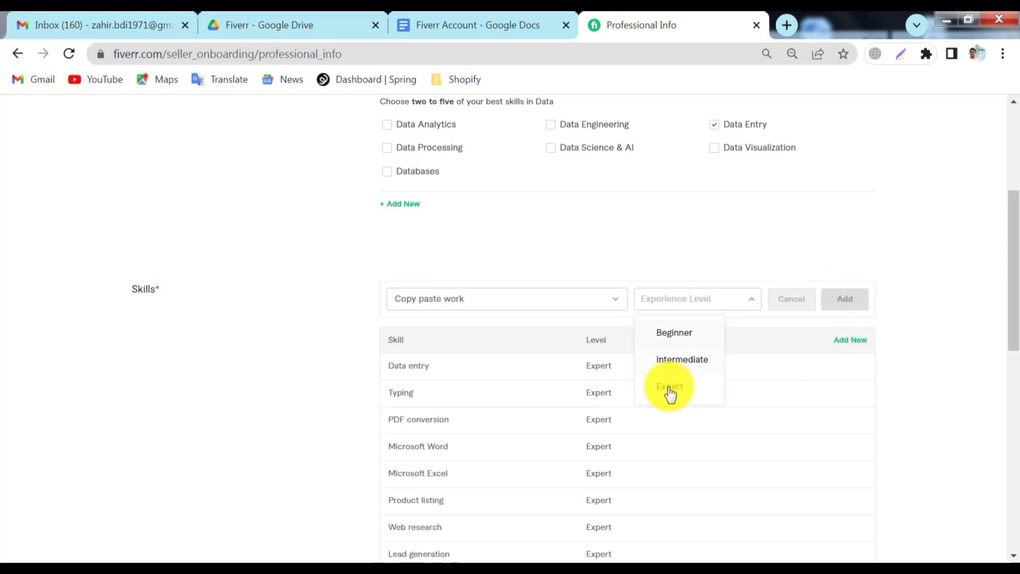
pyautogui.click(718, 378)
pyautogui.click(848, 300)
pyautogui.click(850, 292)
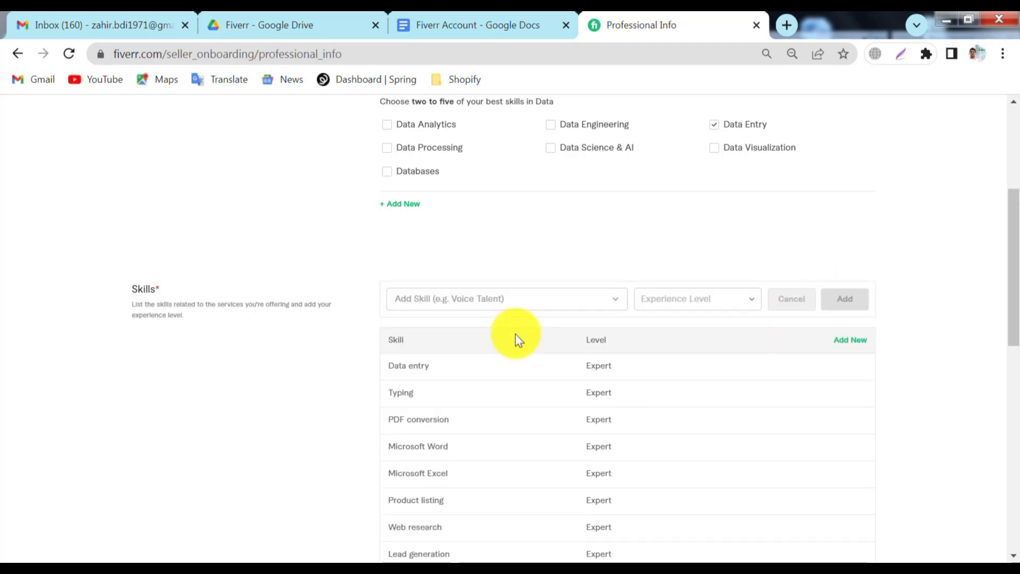
pyautogui.click(485, 304)
pyautogui.write('Google Docs')
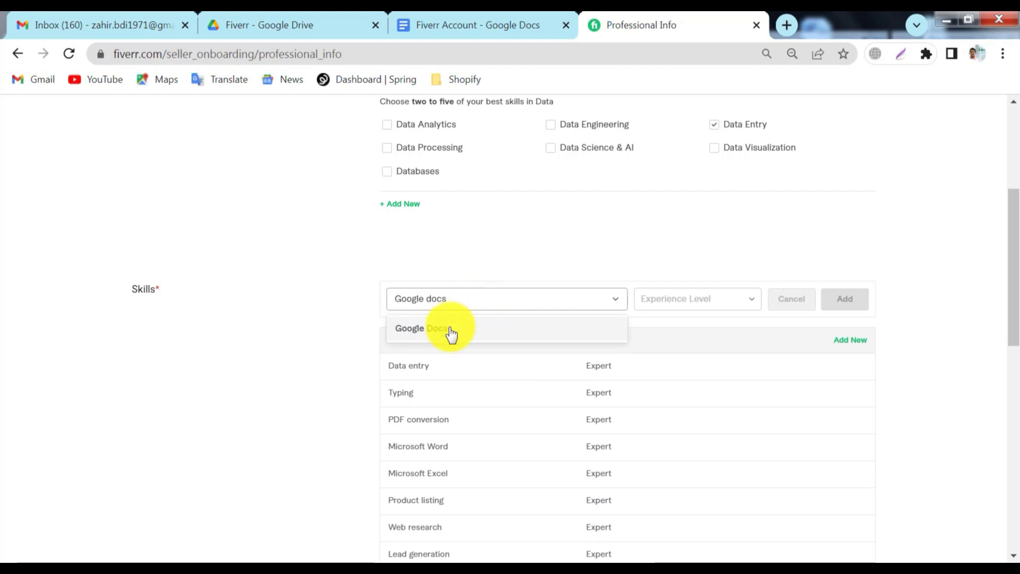
pyautogui.click(451, 329)
pyautogui.click(683, 391)
pyautogui.click(844, 299)
# Step: Add Data cleaning and Data scraping as Expert-level skills
pyautogui.scroll(-2, 558, 275)
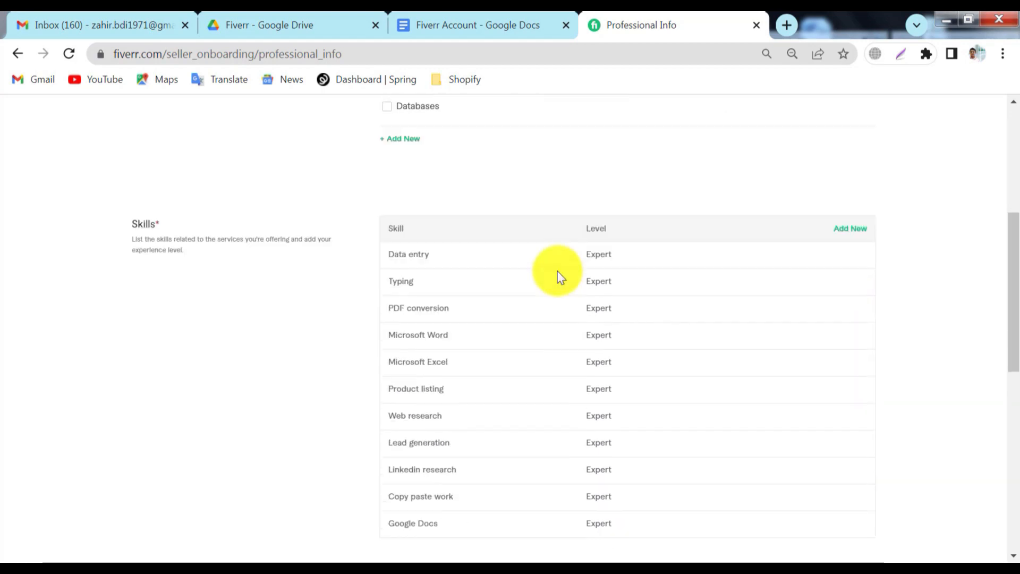
pyautogui.click(852, 213)
pyautogui.write('Data cleaning')
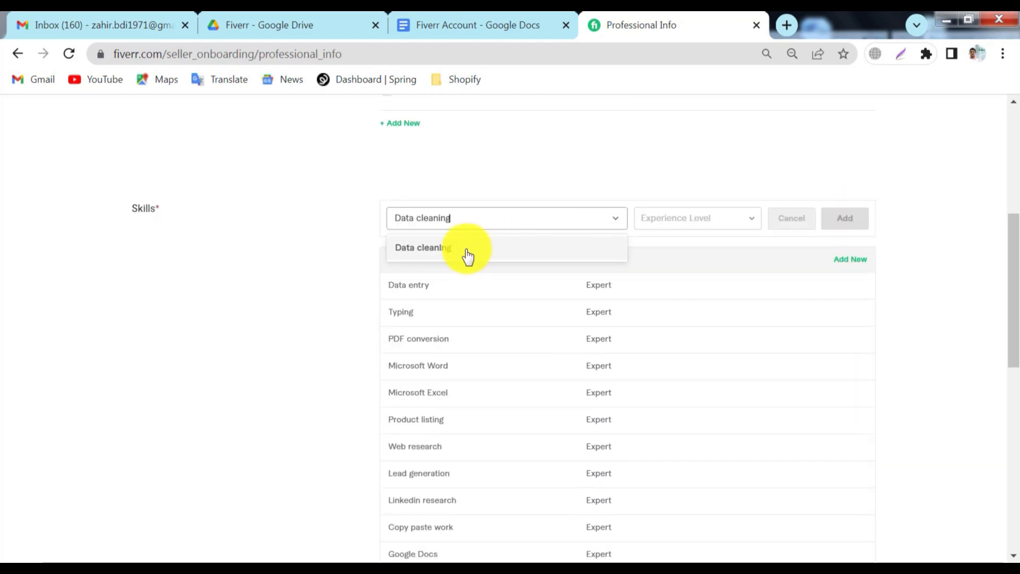
pyautogui.click(467, 249)
pyautogui.click(680, 219)
pyautogui.click(675, 306)
pyautogui.click(856, 220)
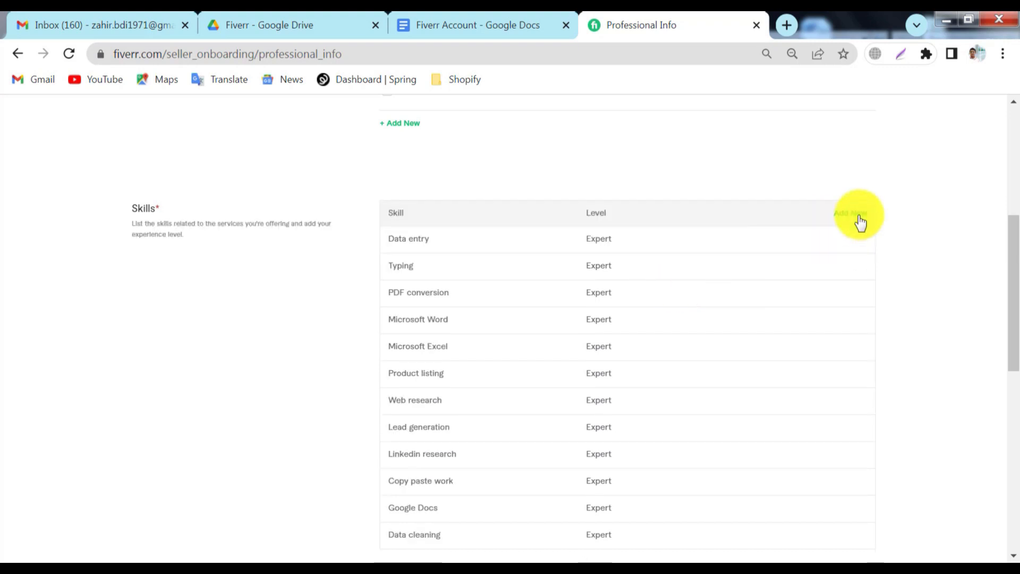
pyautogui.click(856, 215)
pyautogui.write('Data Scraping')
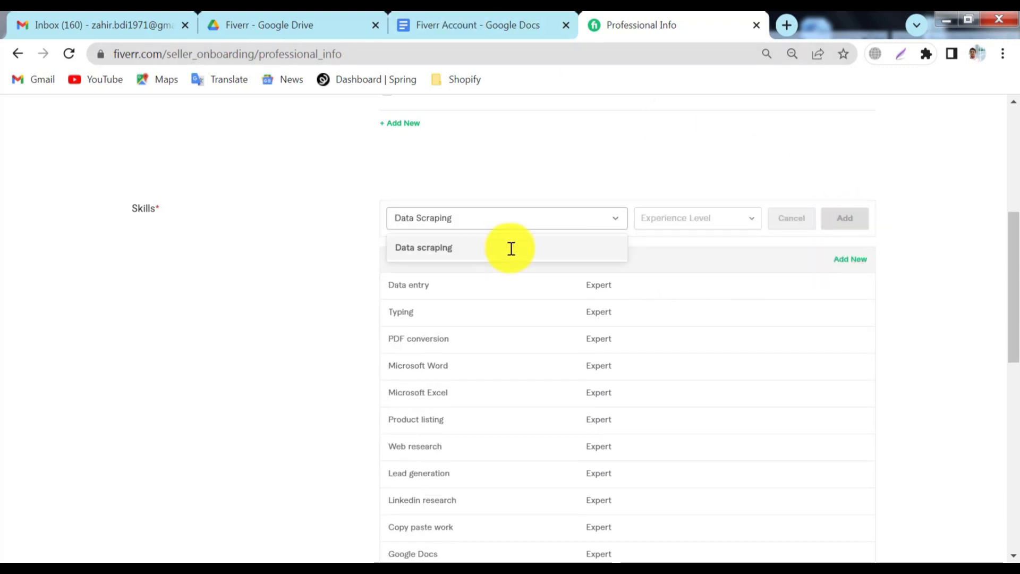
pyautogui.click(685, 307)
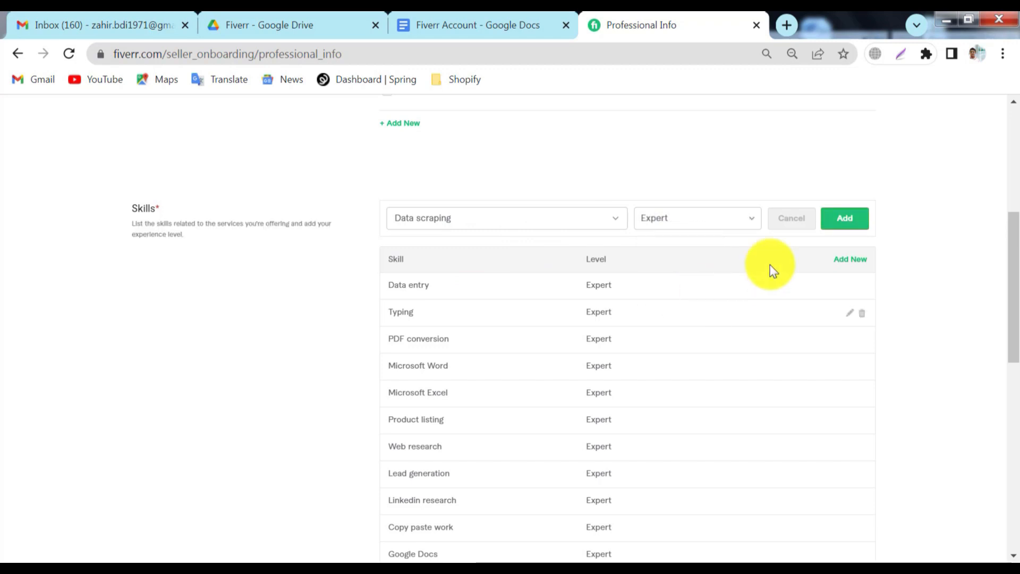
pyautogui.click(844, 219)
pyautogui.click(840, 212)
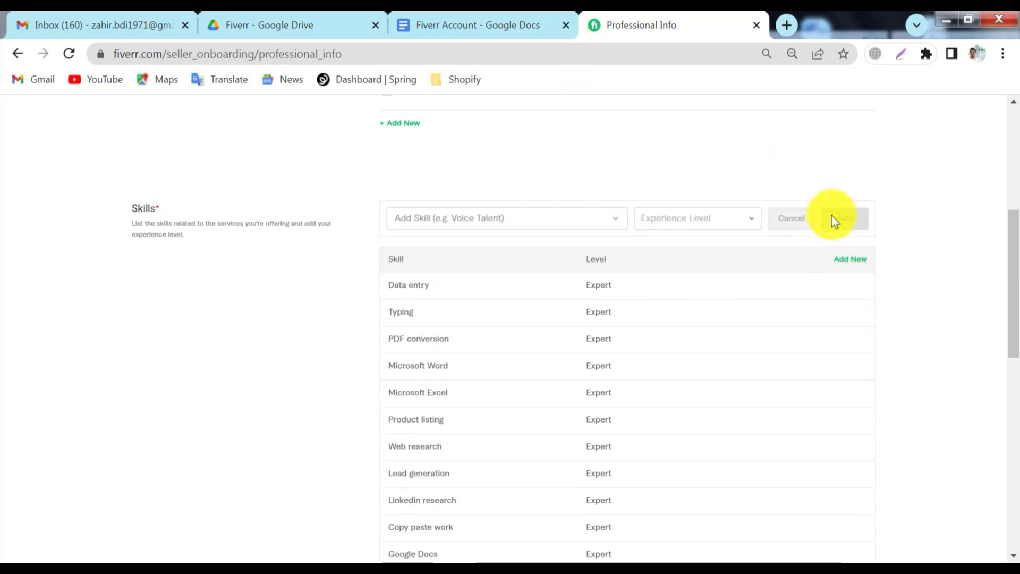
# Step: Add Google Spreadsheet, then Data mining, both at Expert level
pyautogui.click(508, 223)
pyautogui.hotkey('ctrl', 'v')
pyautogui.click(502, 249)
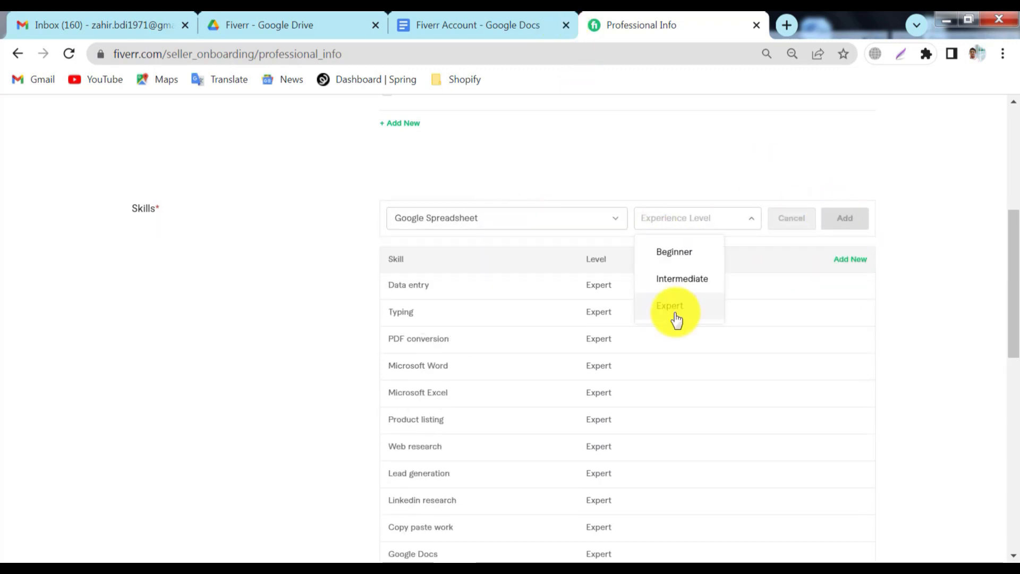
pyautogui.click(674, 316)
pyautogui.click(844, 219)
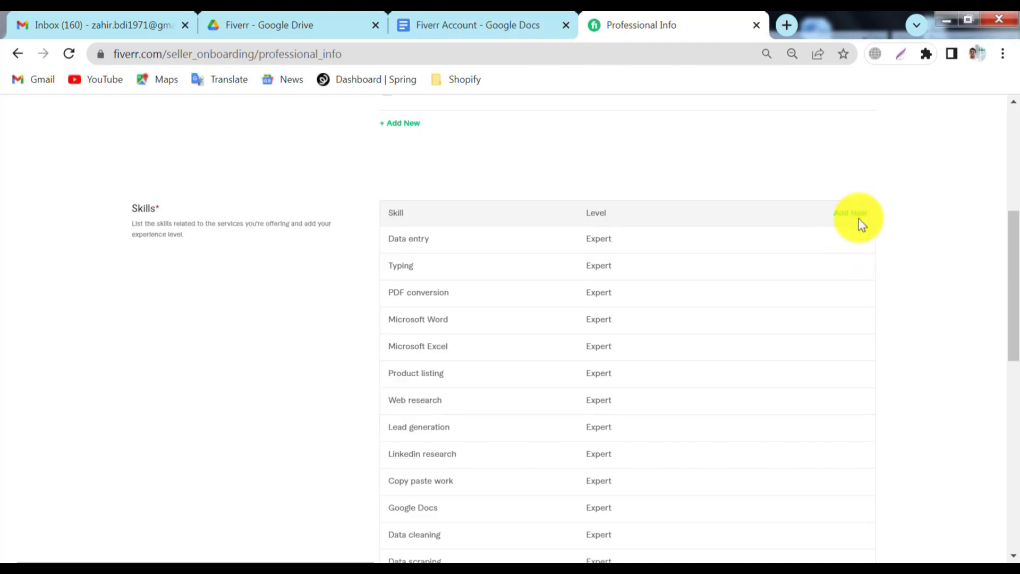
pyautogui.click(851, 213)
pyautogui.click(501, 219)
pyautogui.write('Data mining')
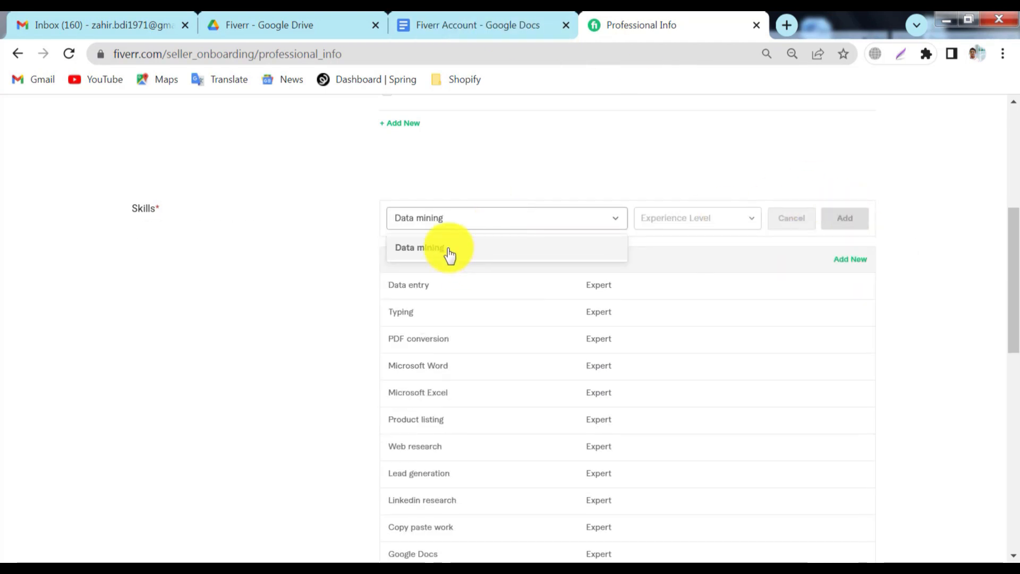
pyautogui.click(448, 251)
pyautogui.click(664, 309)
pyautogui.click(854, 225)
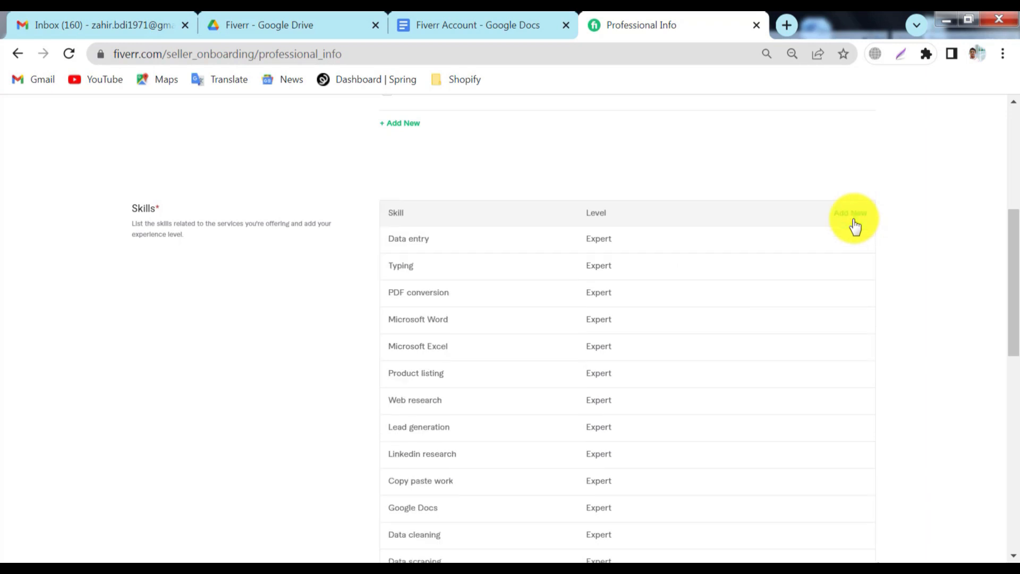
pyautogui.scroll(-2, 693, 282)
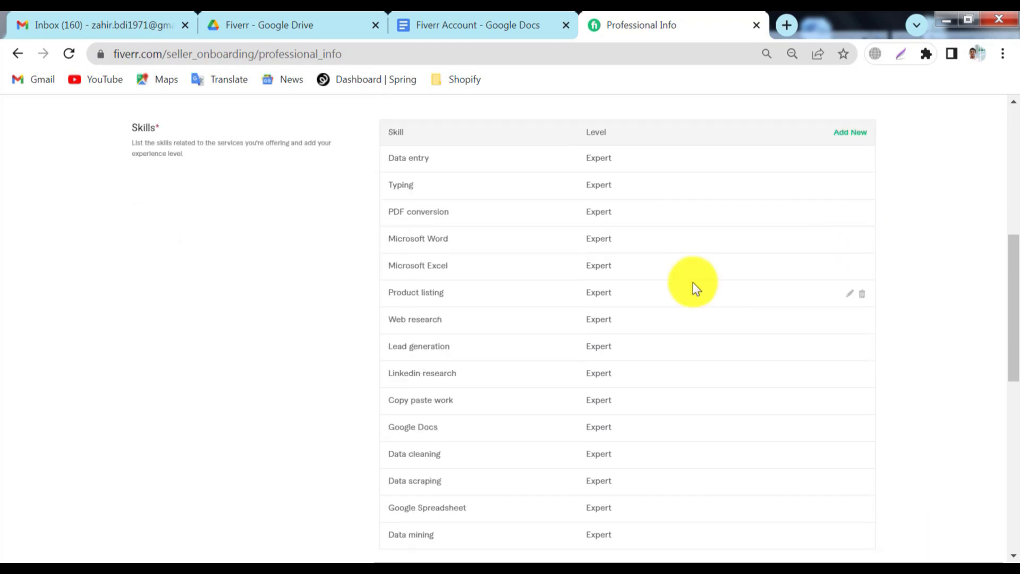
# Step: Set the college country to Bangladesh and the college to Southeast University
pyautogui.scroll(-5, 693, 282)
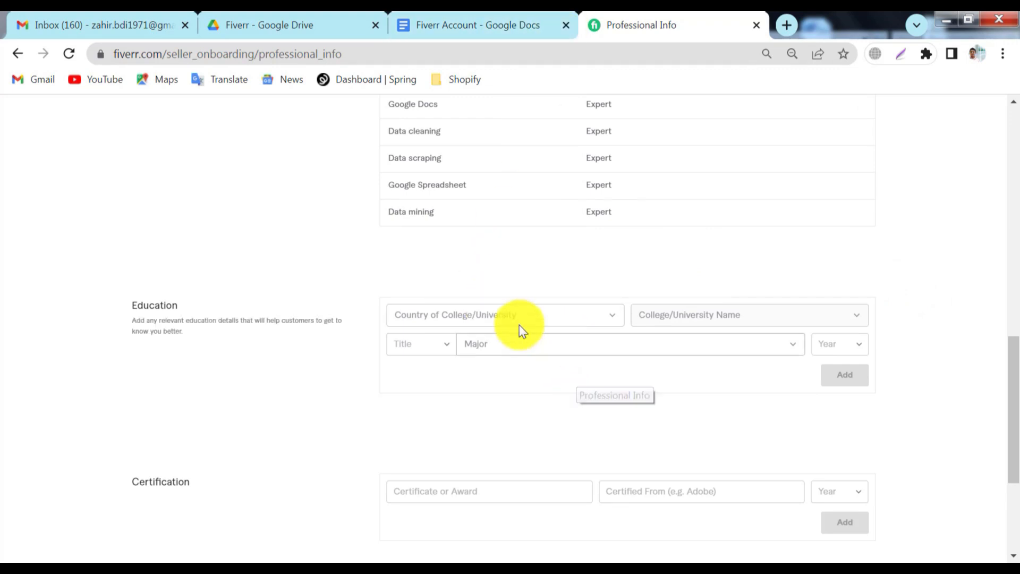
pyautogui.click(614, 319)
pyautogui.write('B')
pyautogui.click(473, 484)
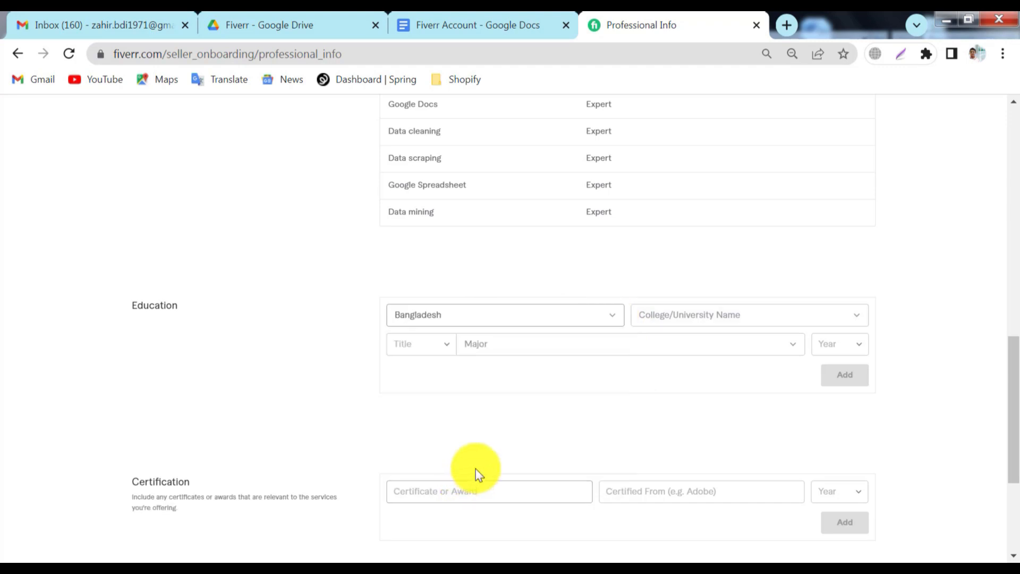
pyautogui.click(675, 322)
pyautogui.write('So')
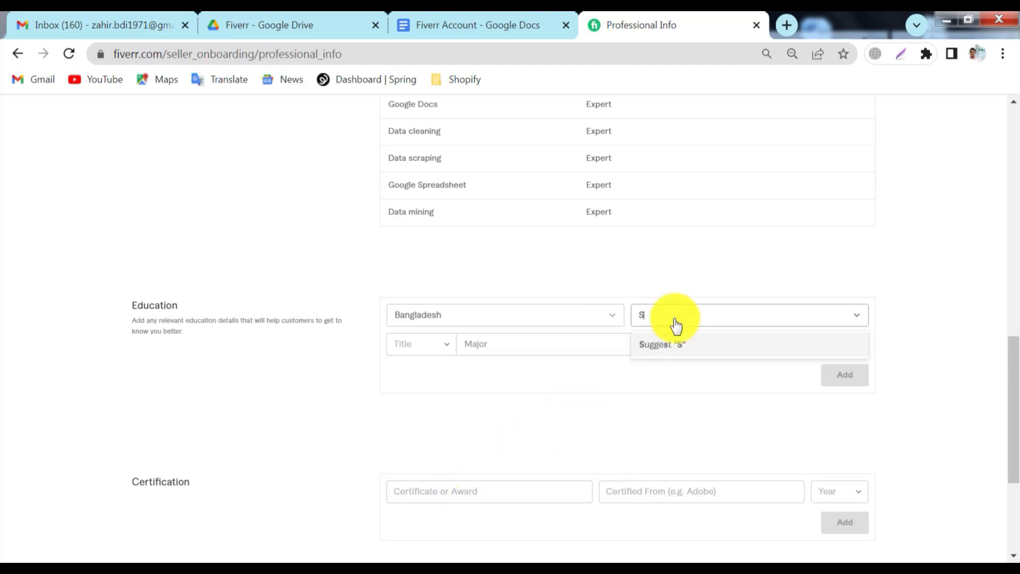
pyautogui.click(677, 346)
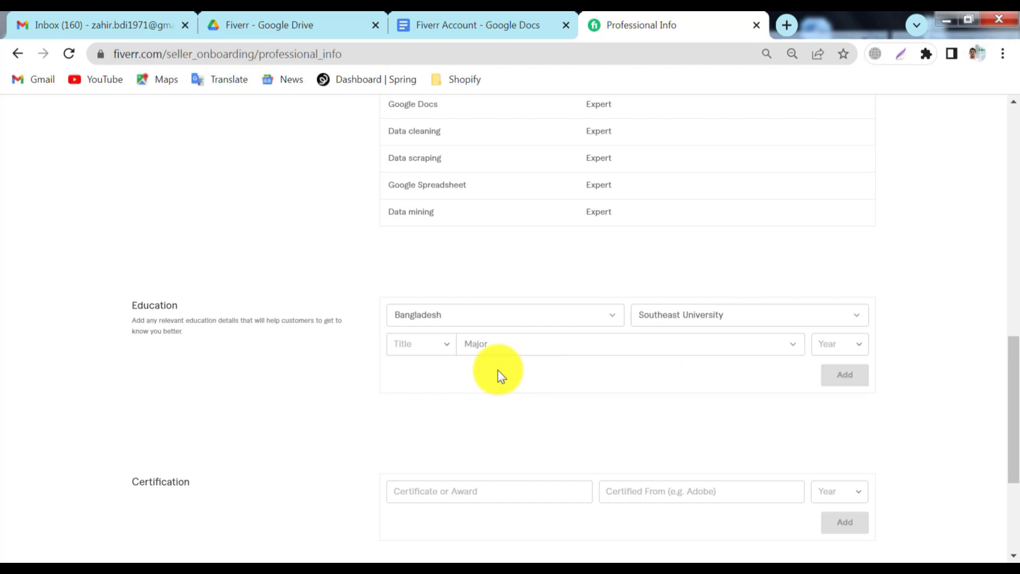
# Step: Add an M.B.A. in marketingmanagement, graduated 2013, as the education entry
pyautogui.click(445, 350)
pyautogui.click(422, 485)
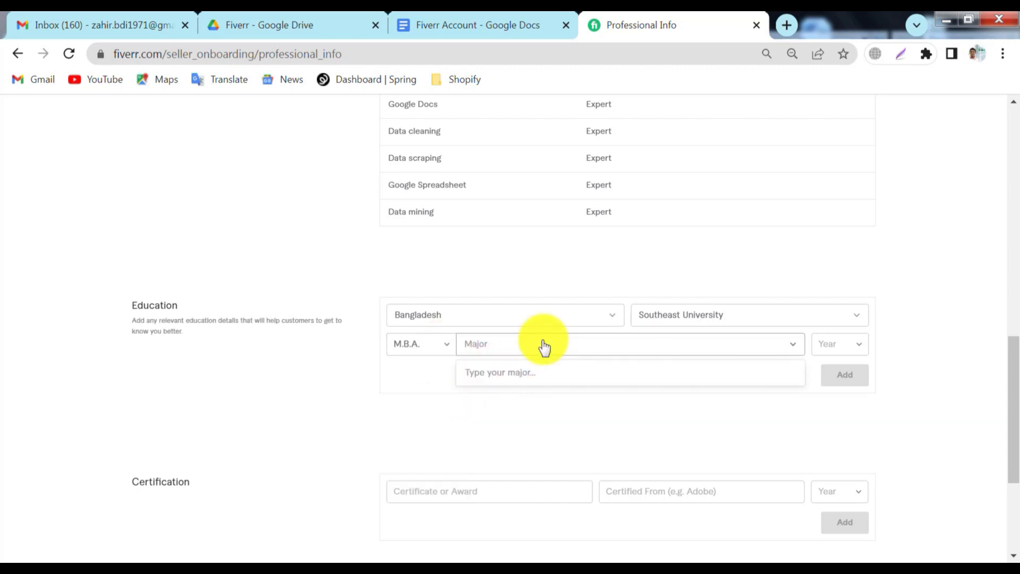
pyautogui.write('Marketing')
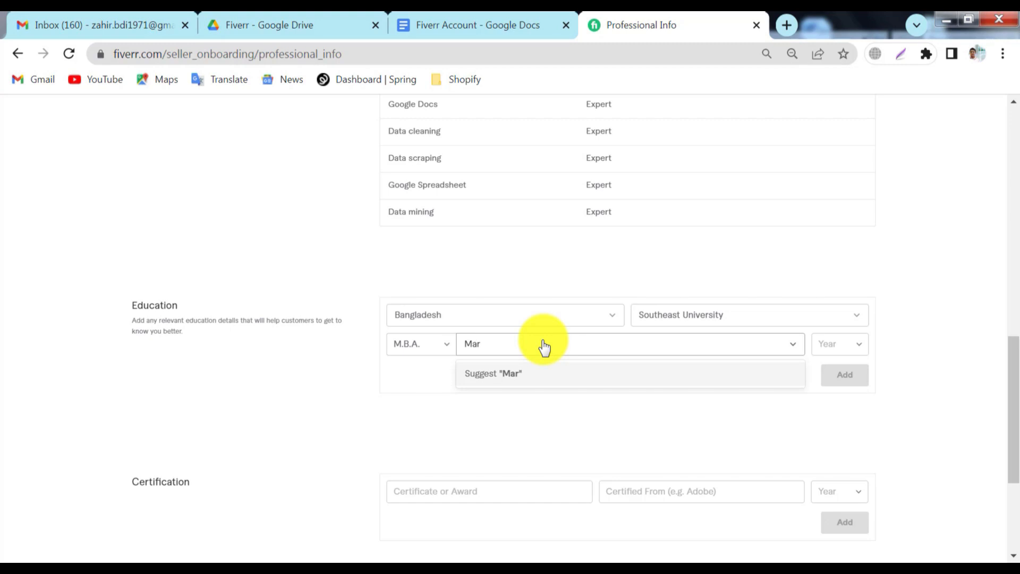
pyautogui.click(548, 374)
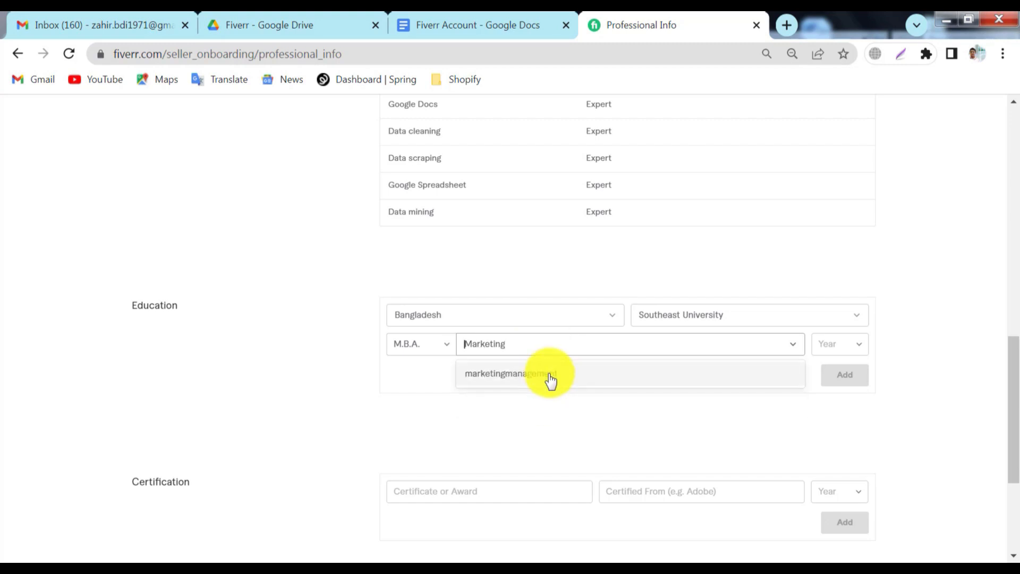
pyautogui.click(550, 379)
pyautogui.click(856, 354)
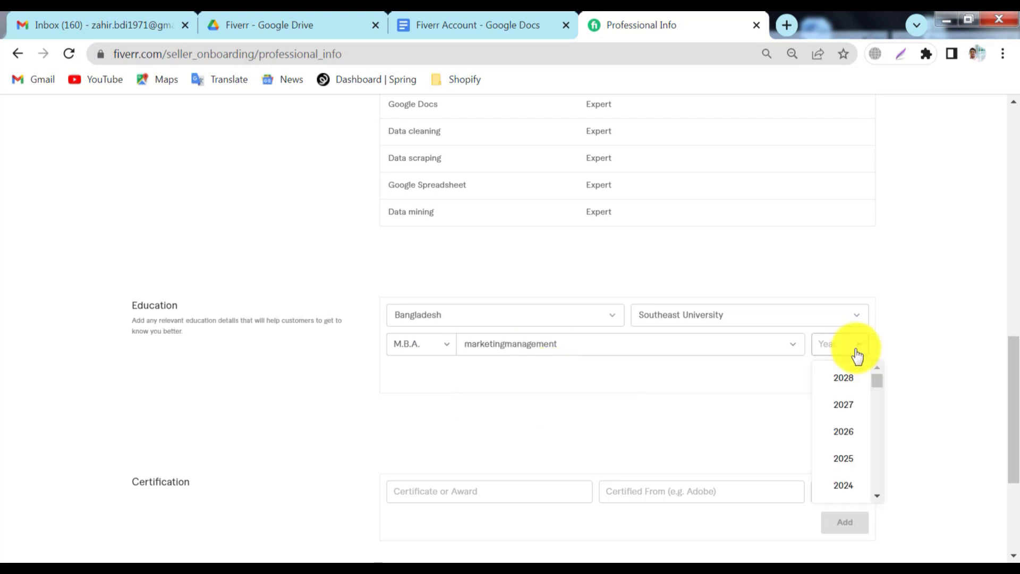
pyautogui.click(843, 380)
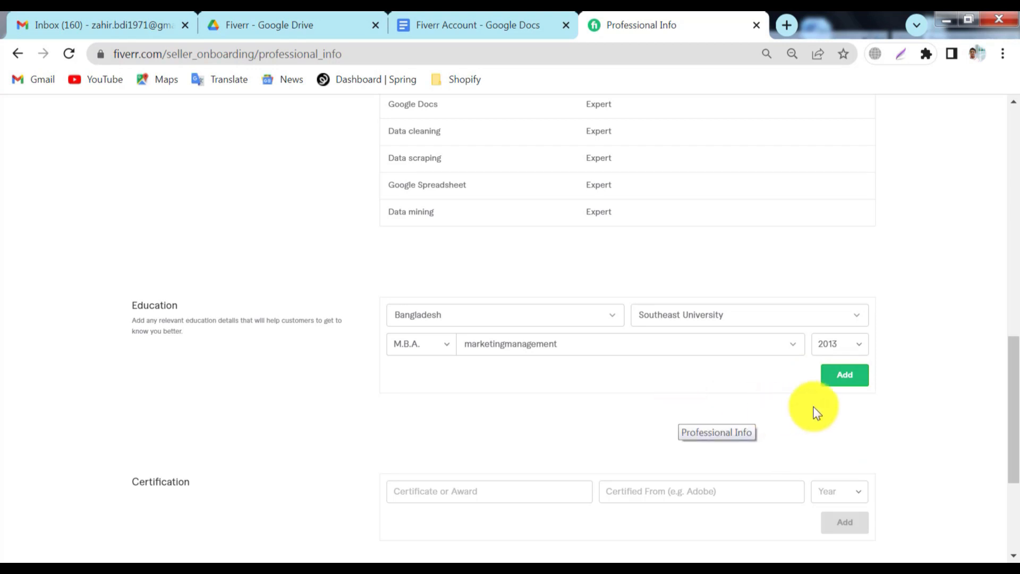
pyautogui.click(844, 376)
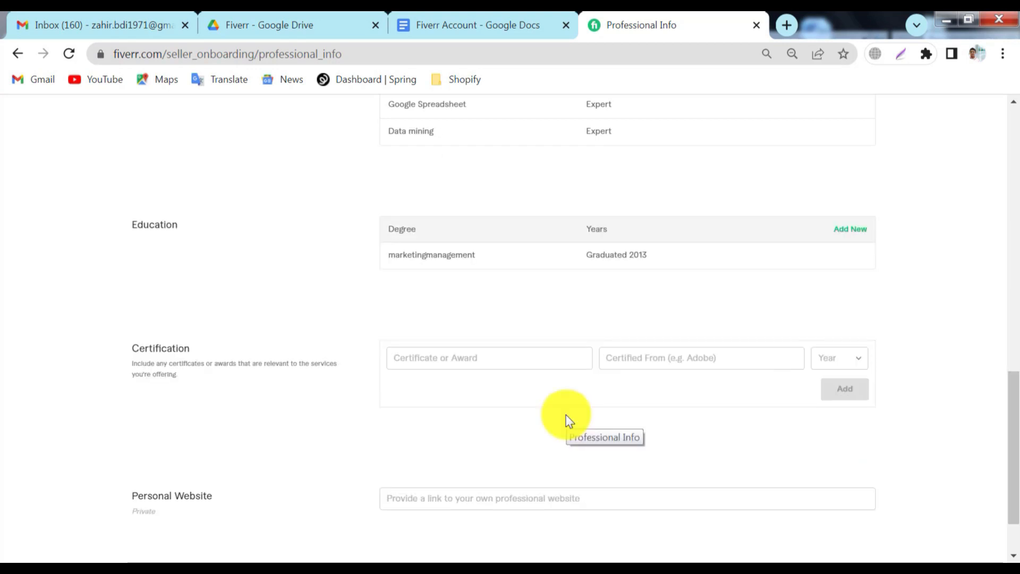
# Step: Add the 'Freelancing from at home' certificate from 10 minute school, year 2022
pyautogui.click(519, 361)
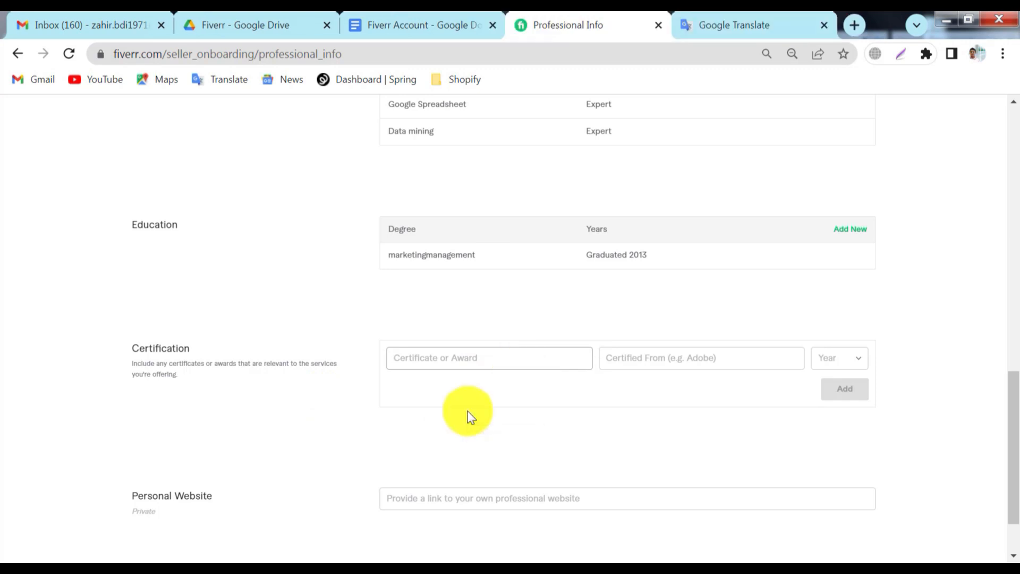
pyautogui.write('Freelancing from at home')
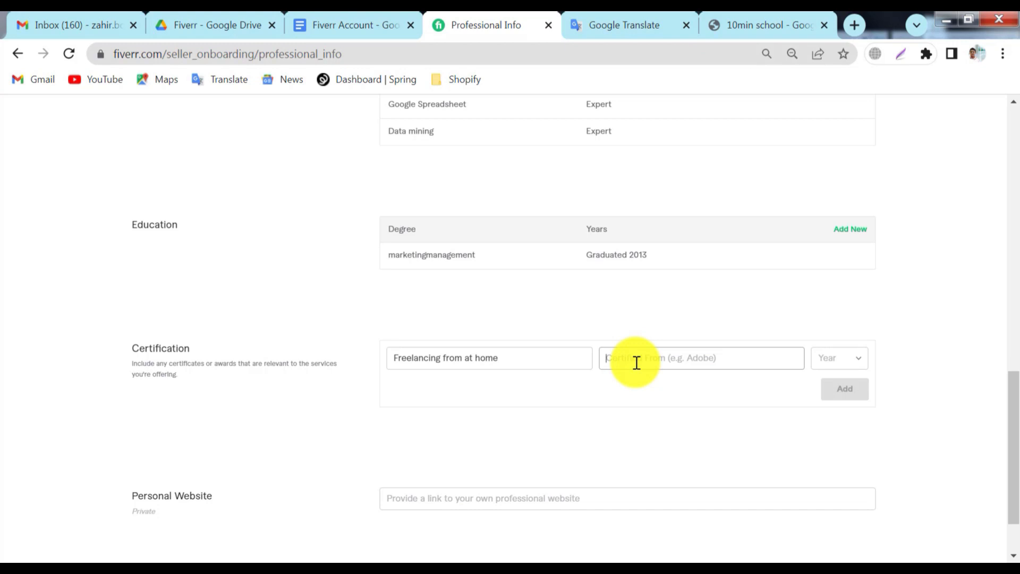
pyautogui.write('10 minute school')
pyautogui.click(843, 364)
pyautogui.click(845, 421)
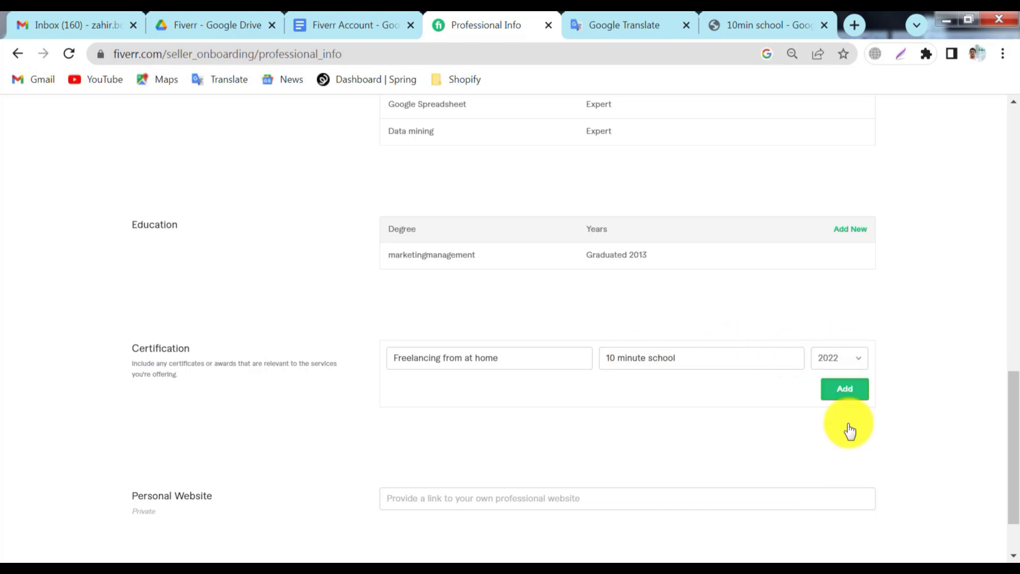
pyautogui.click(835, 392)
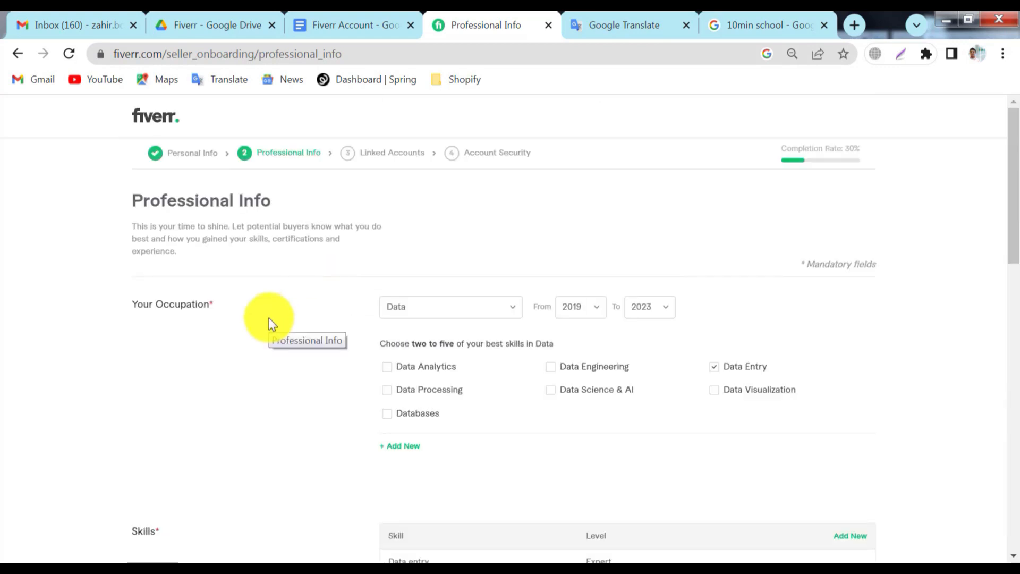
# Step: Submit Professional Info, adding the required Data Analytics occupation skill, to reach Linked Accounts
pyautogui.scroll(-10, 269, 318)
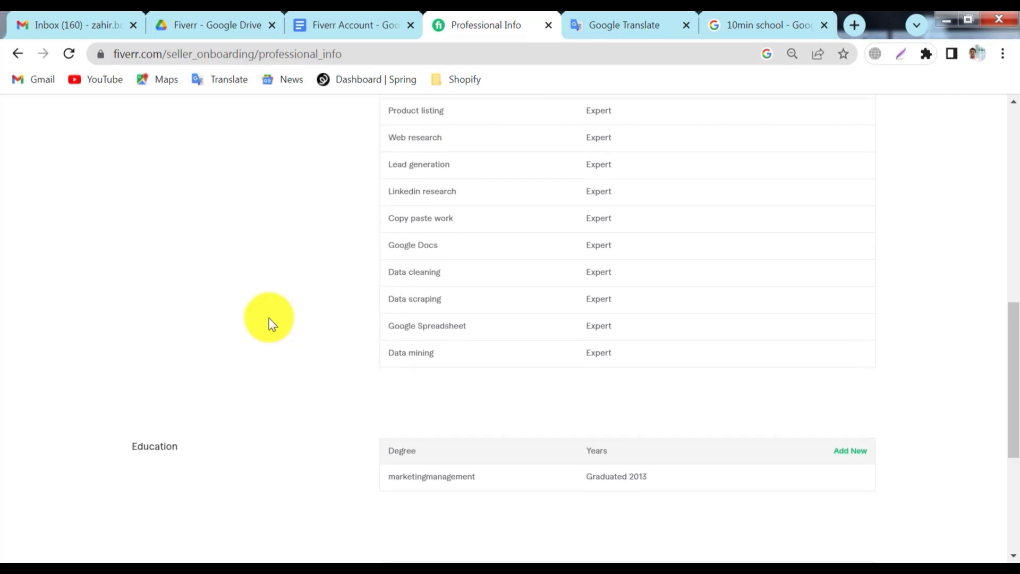
pyautogui.scroll(-3, 269, 319)
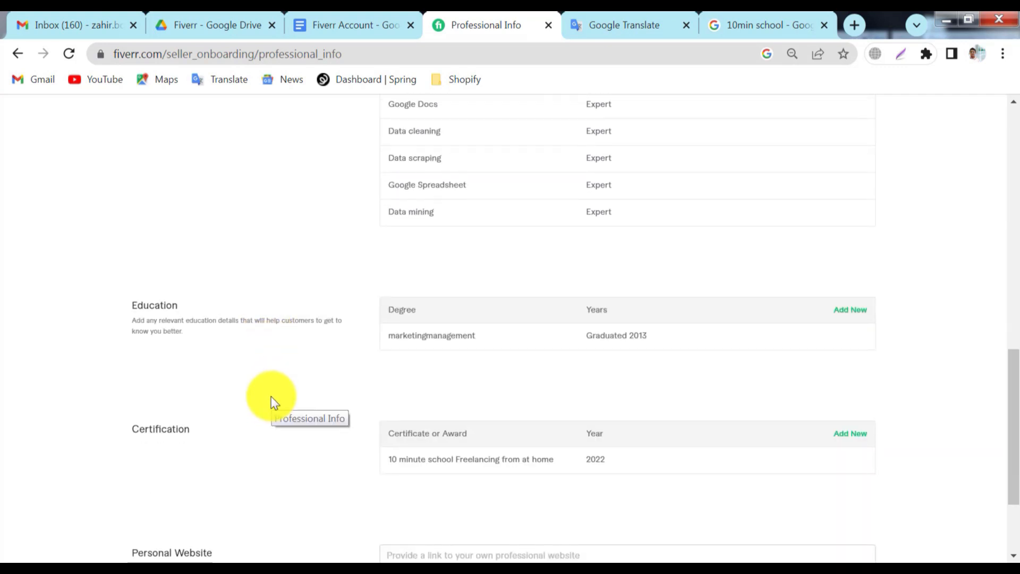
pyautogui.scroll(-3, 270, 403)
pyautogui.click(152, 501)
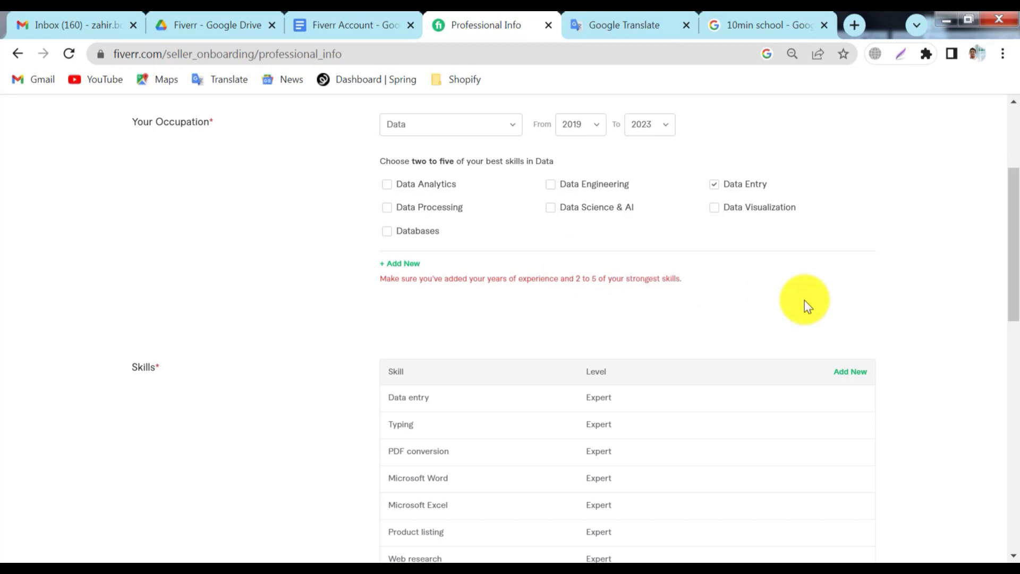
pyautogui.scroll(2, 805, 301)
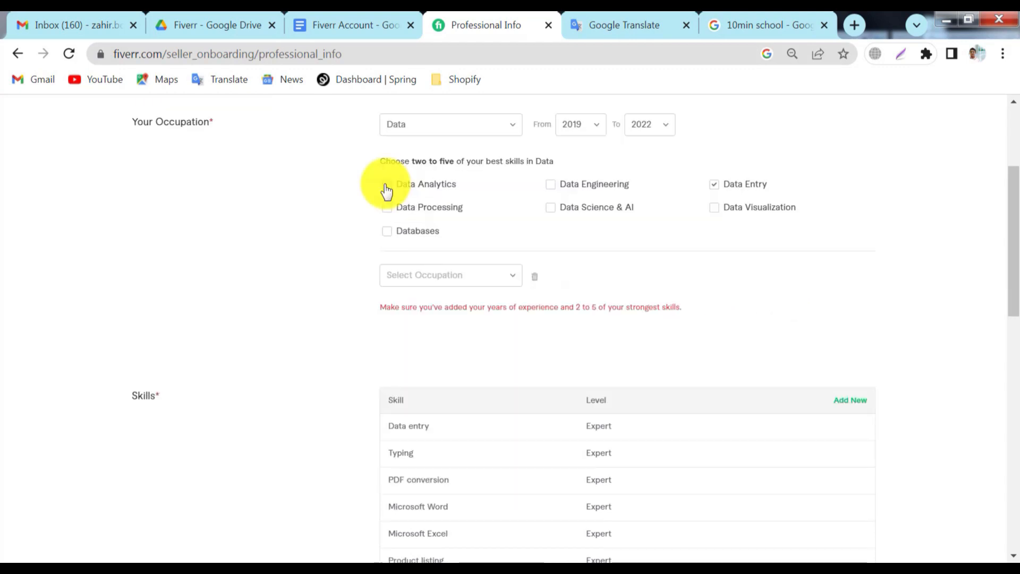
pyautogui.click(386, 187)
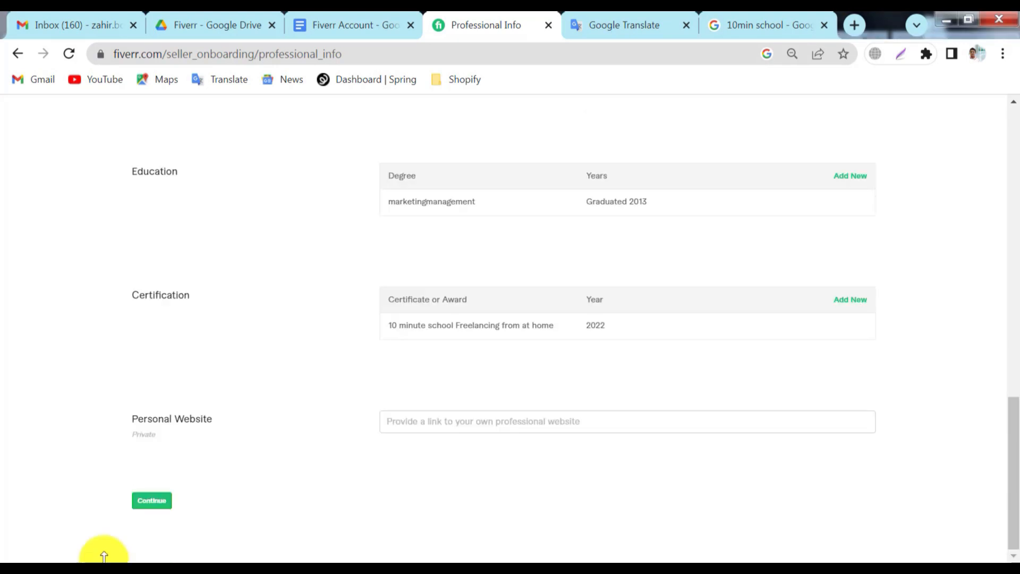
pyautogui.click(146, 504)
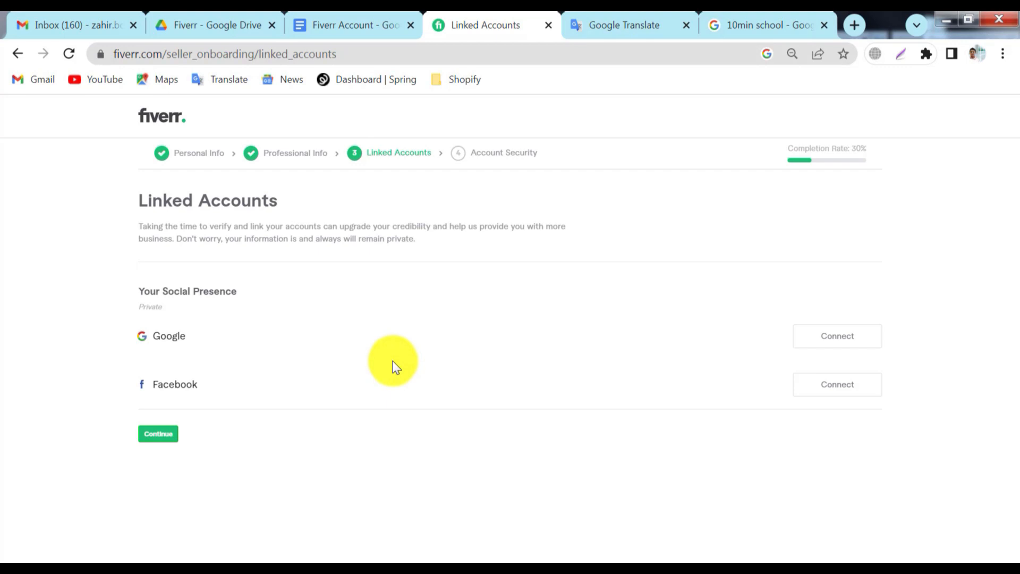
# Step: Link the Google account, then accept Facebook cookies and grant Fiverr access to Facebook
pyautogui.click(805, 346)
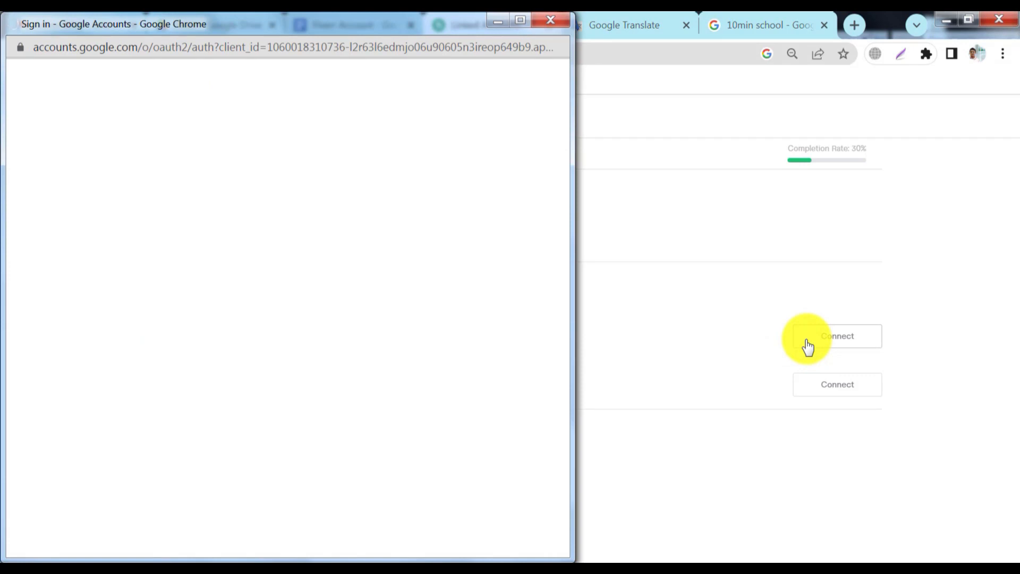
pyautogui.click(260, 298)
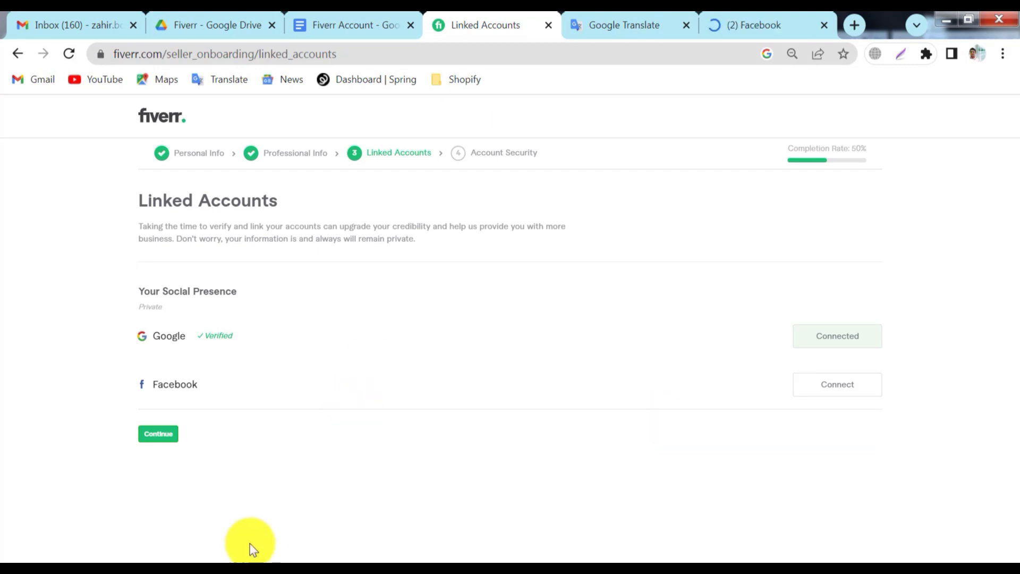
pyautogui.click(838, 392)
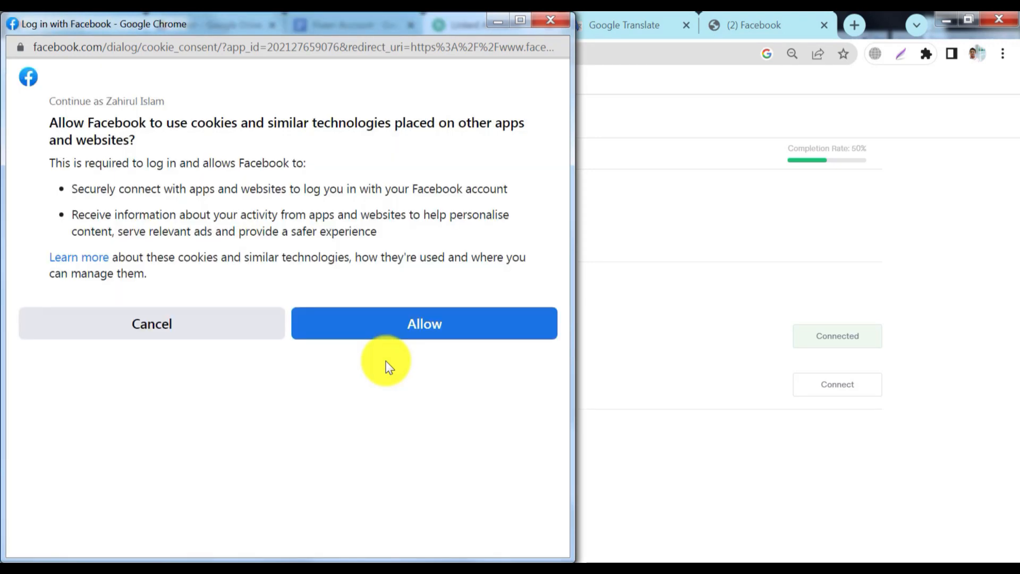
pyautogui.click(520, 24)
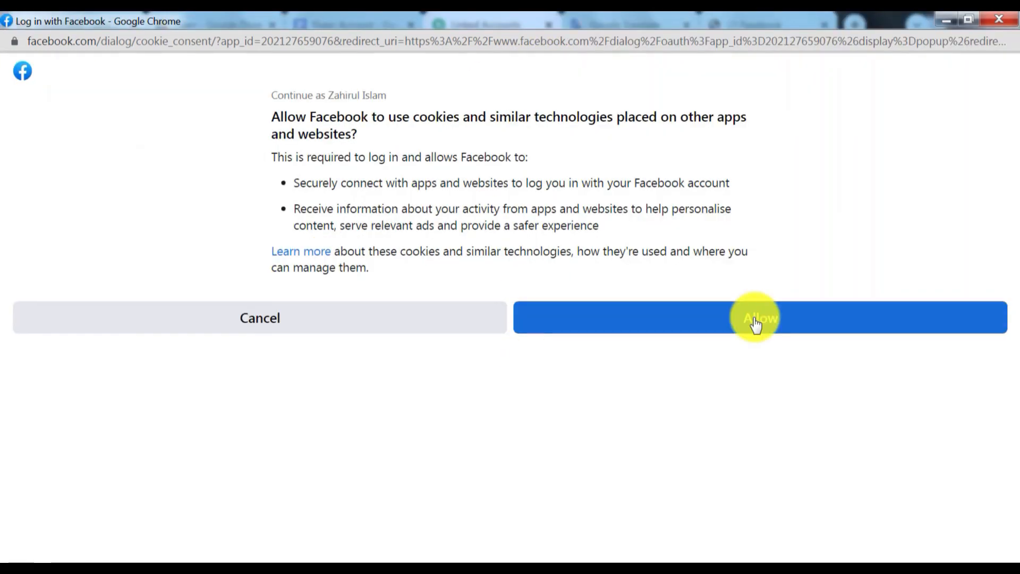
pyautogui.click(756, 322)
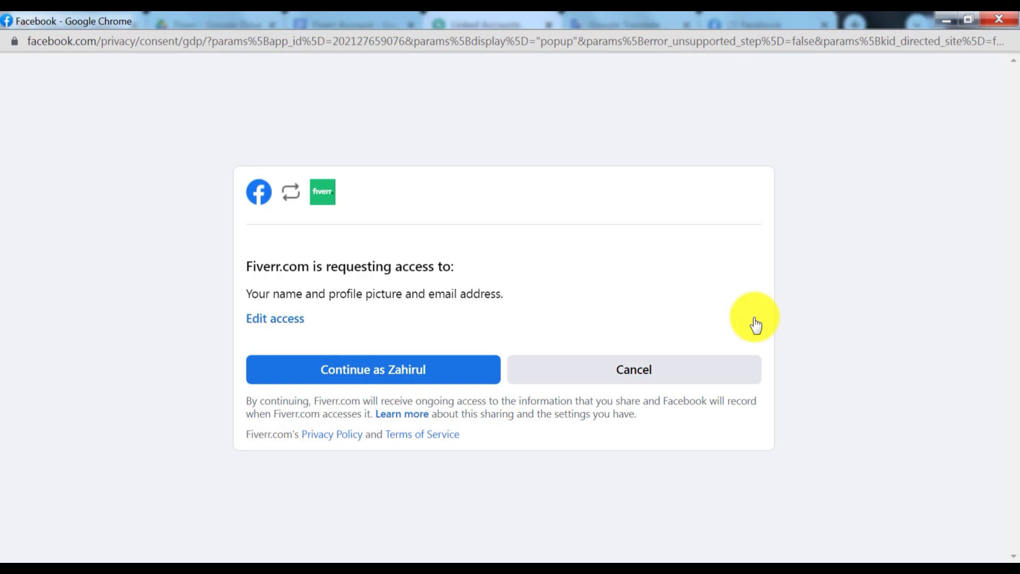
pyautogui.click(394, 371)
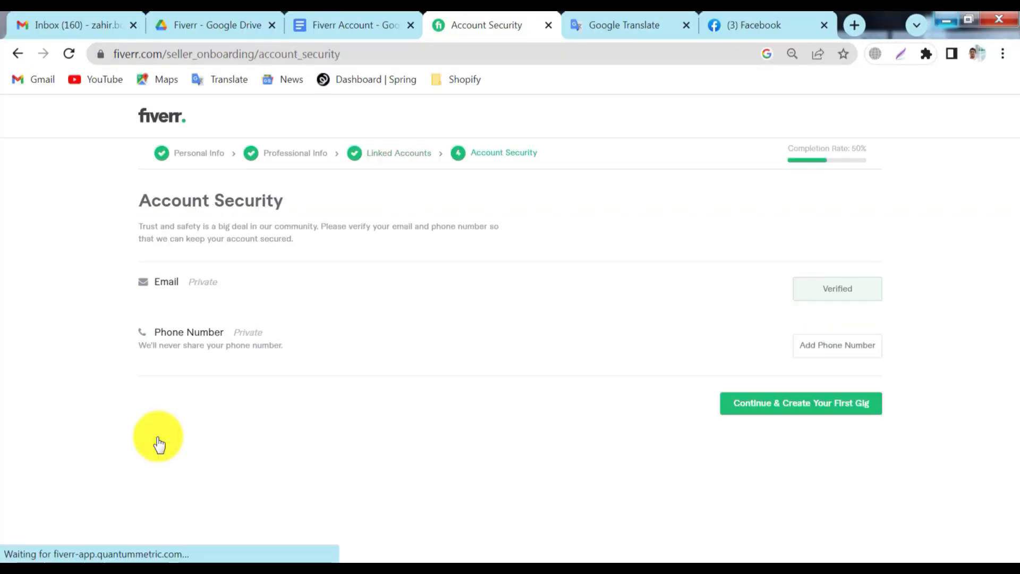
# Step: Add the phone number and verify it with the SMS verification code
pyautogui.click(837, 351)
pyautogui.click(490, 330)
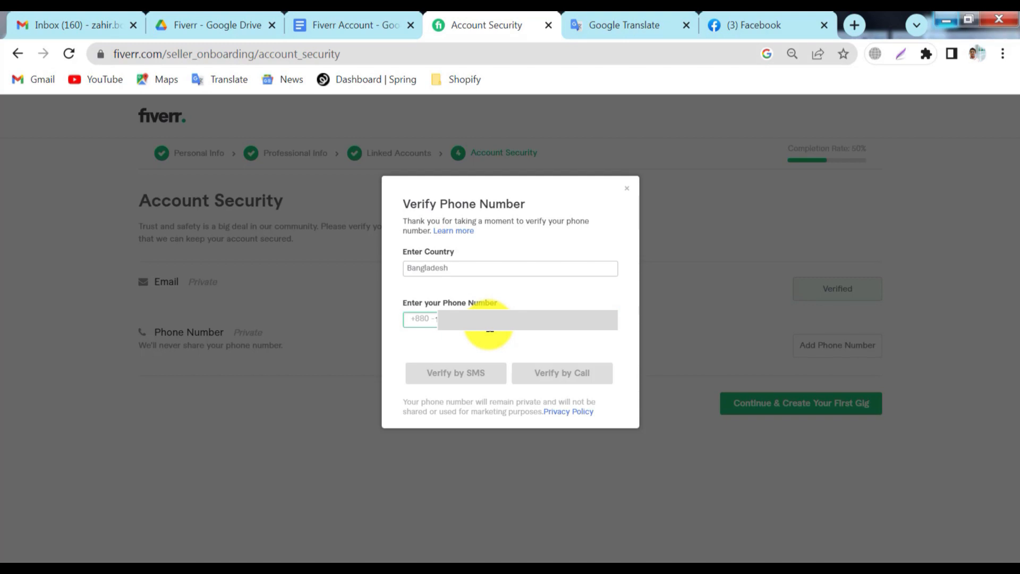
pyautogui.click(462, 378)
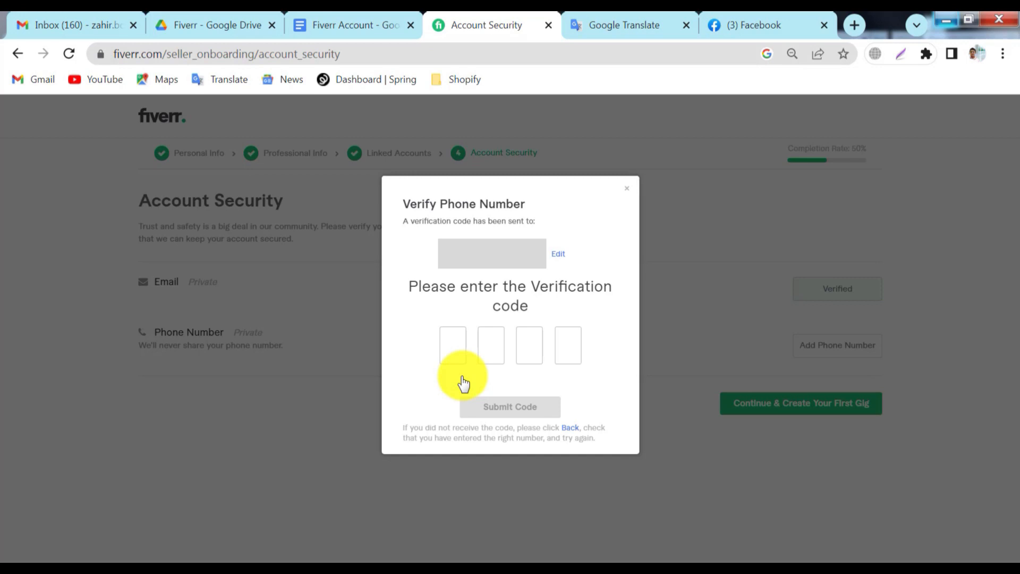
pyautogui.click(457, 346)
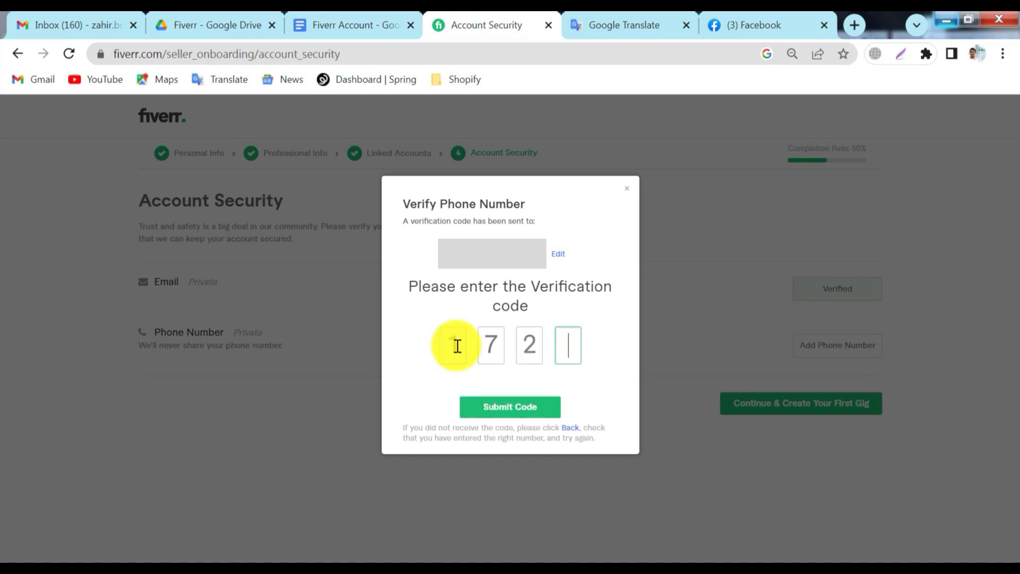
pyautogui.click(518, 420)
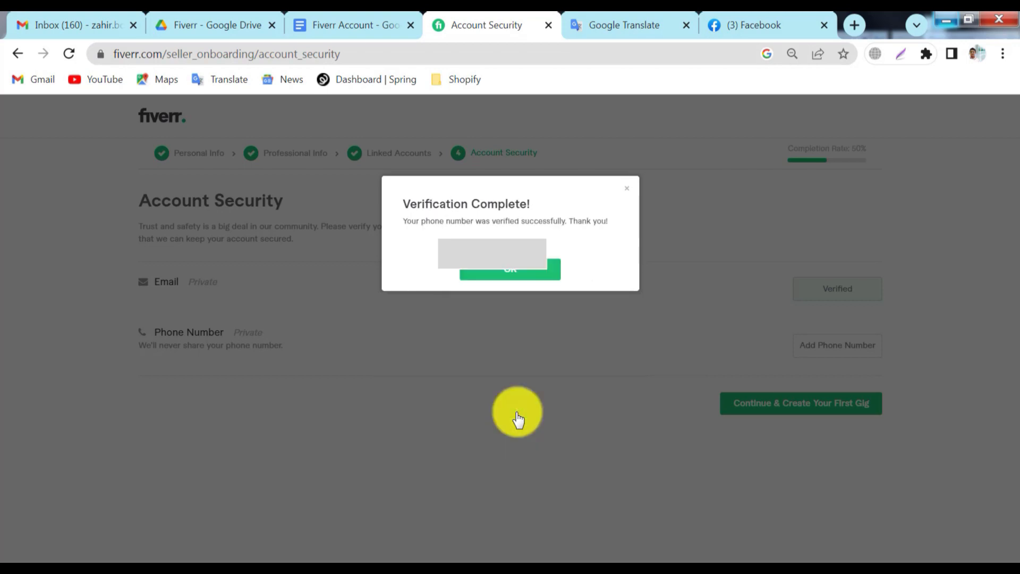
pyautogui.click(523, 272)
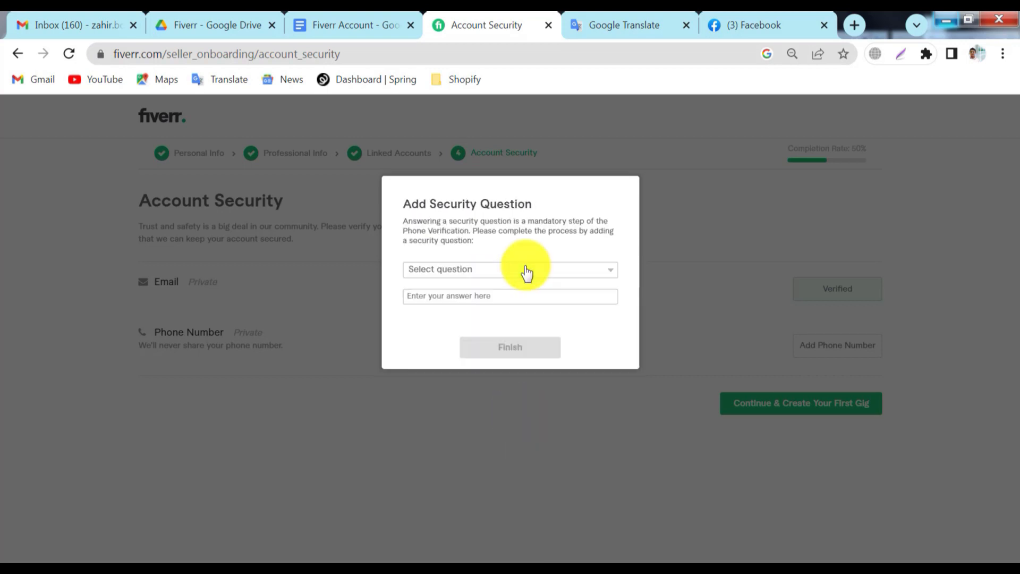
# Step: Set the security question about the parents' meeting city and enter its answer
pyautogui.click(579, 272)
pyautogui.click(531, 324)
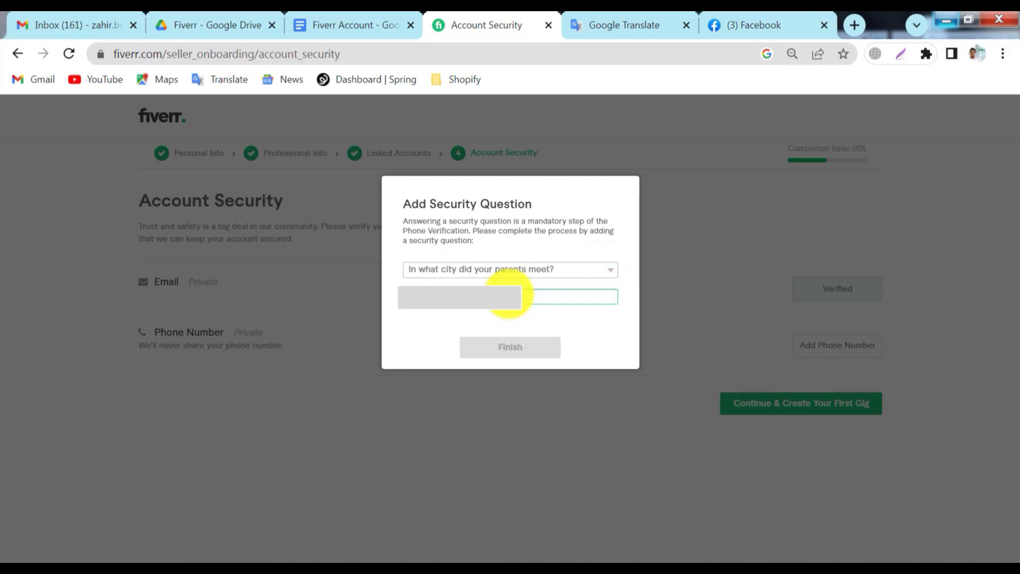
pyautogui.click(514, 350)
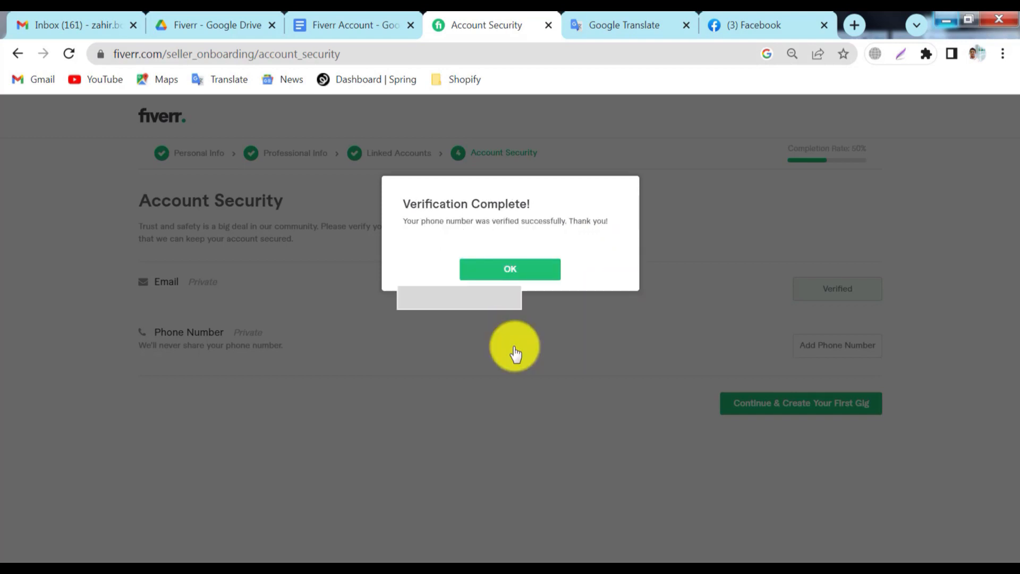
pyautogui.click(510, 269)
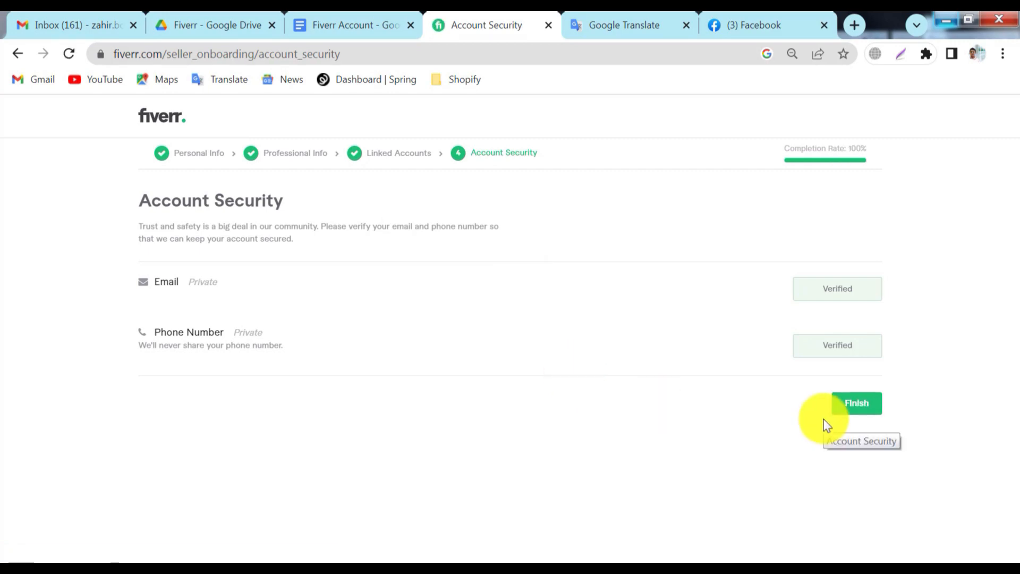
# Step: Finish the seller onboarding and dismiss the profile-ready message
pyautogui.click(857, 416)
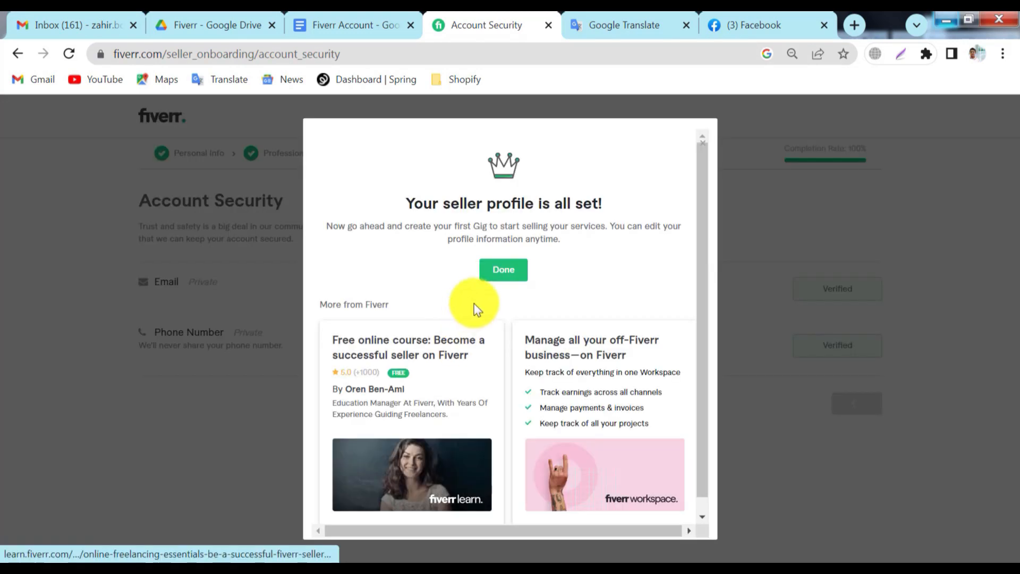
pyautogui.click(494, 272)
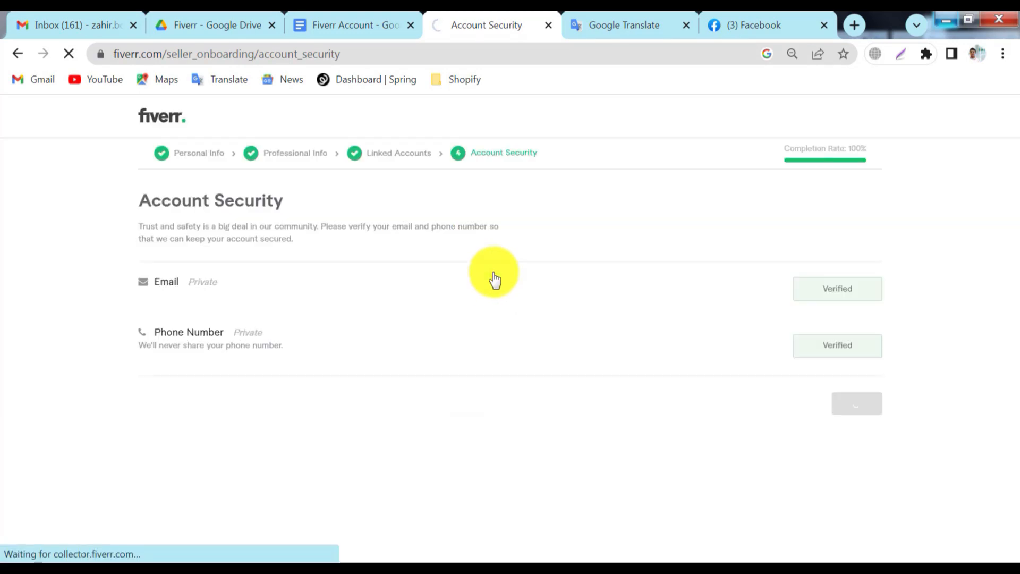
pyautogui.scroll(-2, 878, 307)
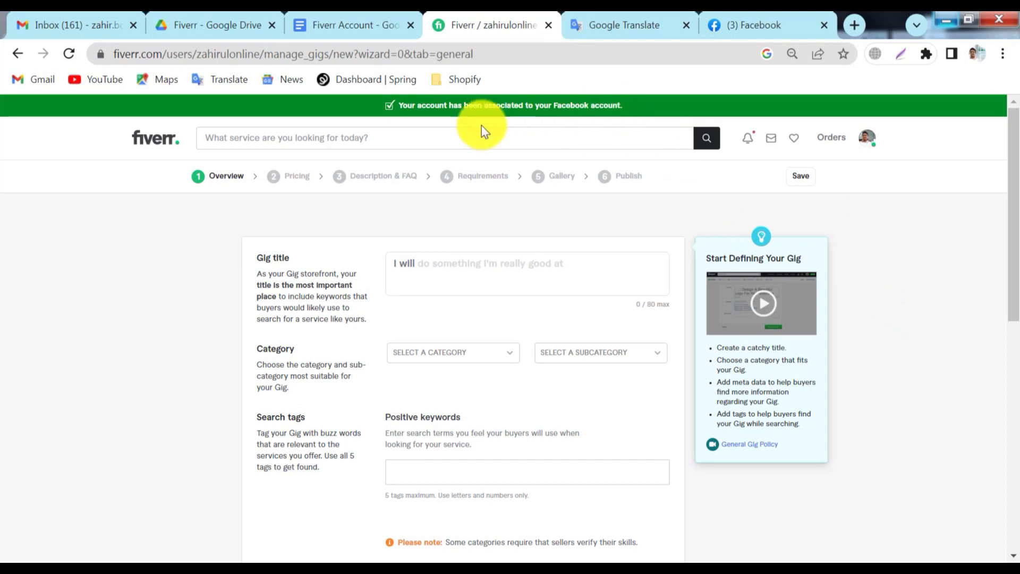
# Step: Open the business recommendations notification and close the Facebook tab
pyautogui.click(746, 141)
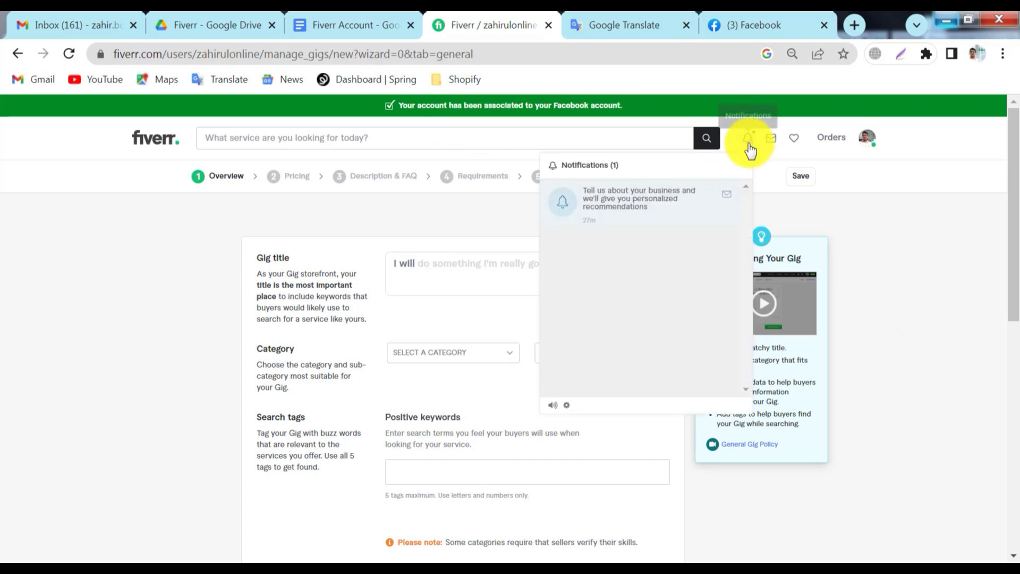
pyautogui.click(748, 147)
pyautogui.click(749, 148)
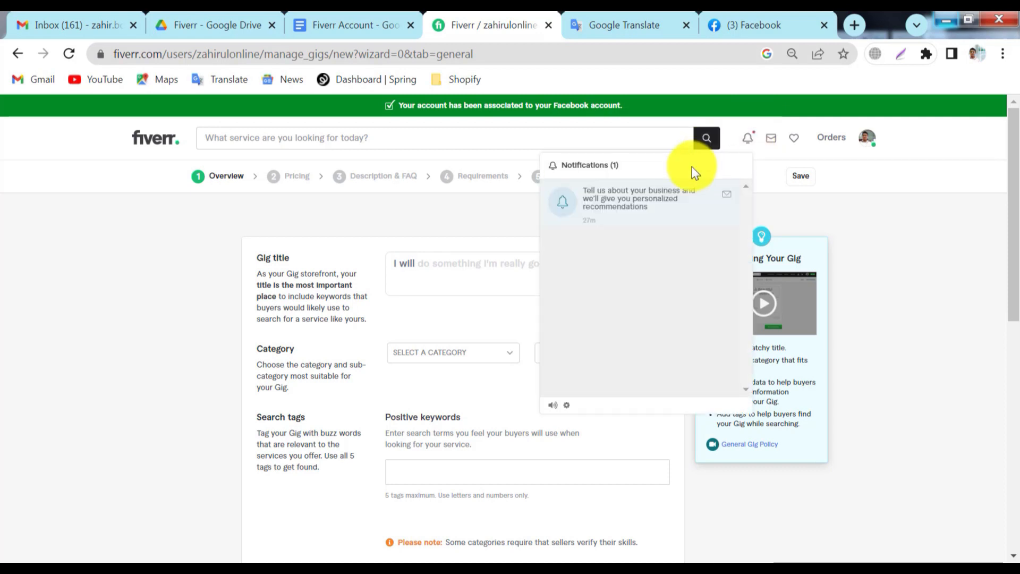
pyautogui.click(667, 194)
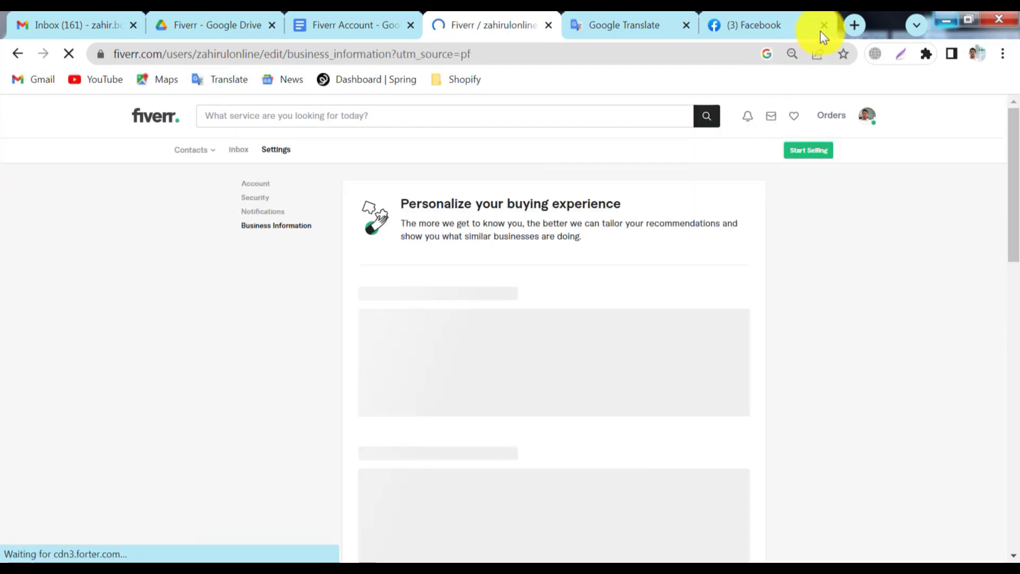
pyautogui.click(823, 29)
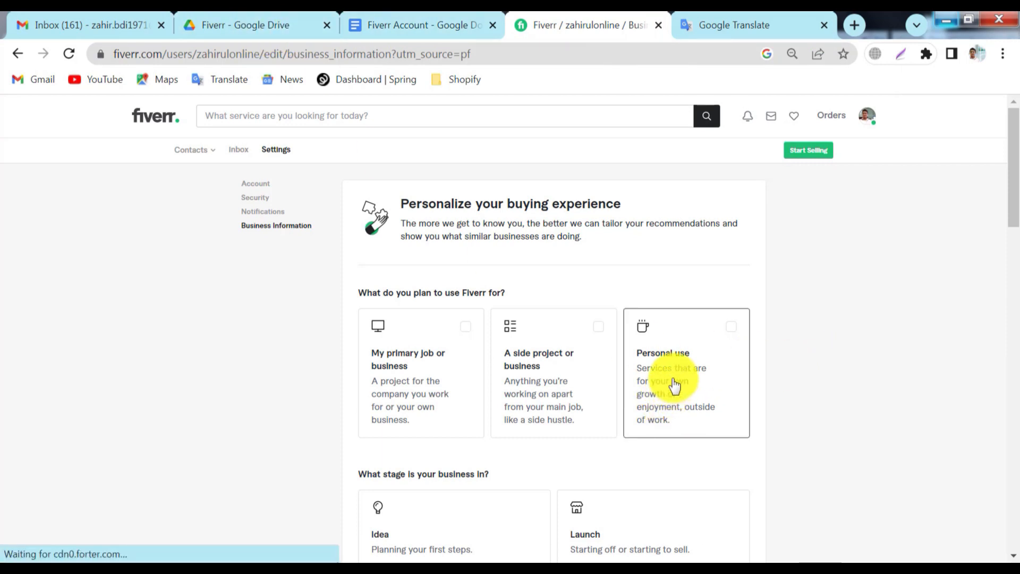
pyautogui.scroll(-2, 694, 378)
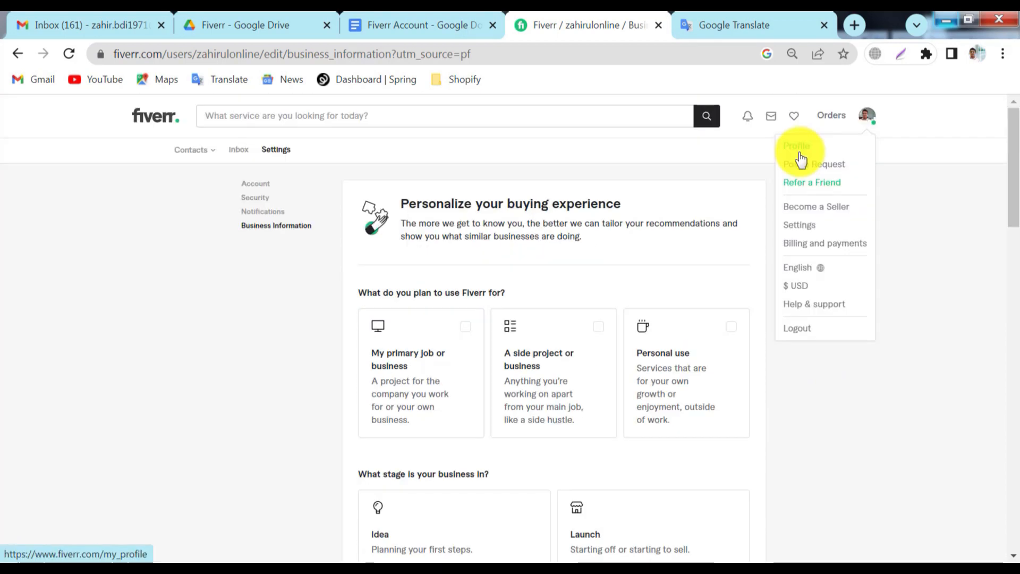
# Step: Set the profile headline to 'Data Entry Specialist' on the profile page
pyautogui.click(800, 153)
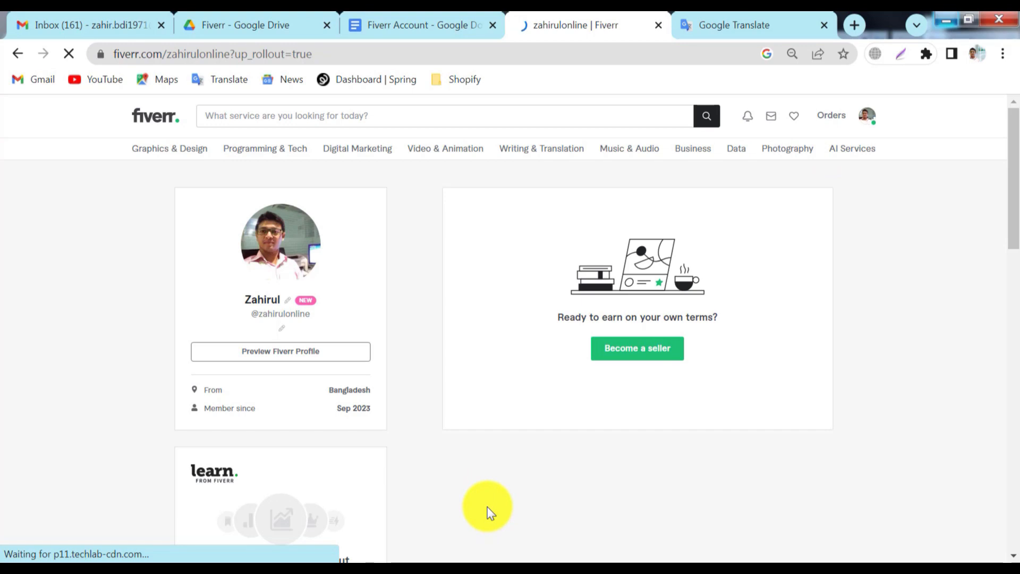
pyautogui.click(281, 329)
pyautogui.write('Data Entry Specialist')
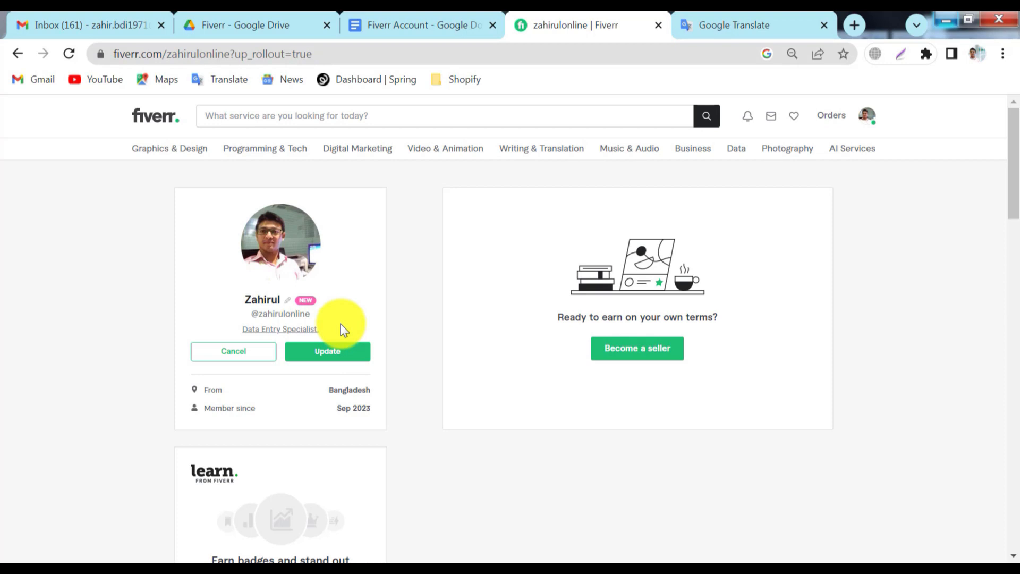
pyautogui.click(349, 356)
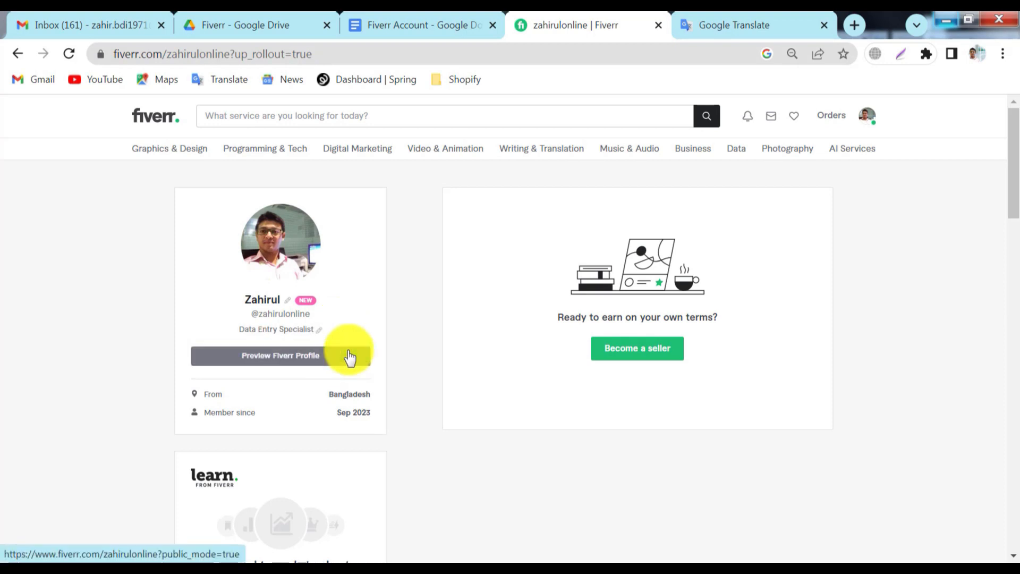
# Step: Preview the public profile and scroll through its linked accounts, skills and education
pyautogui.scroll(-15, 422, 421)
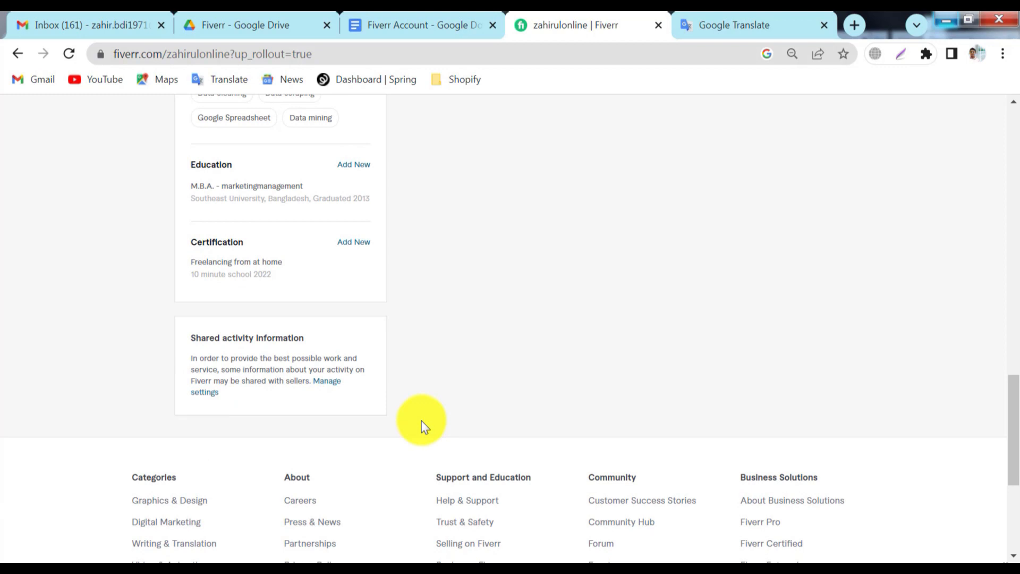
pyautogui.click(266, 362)
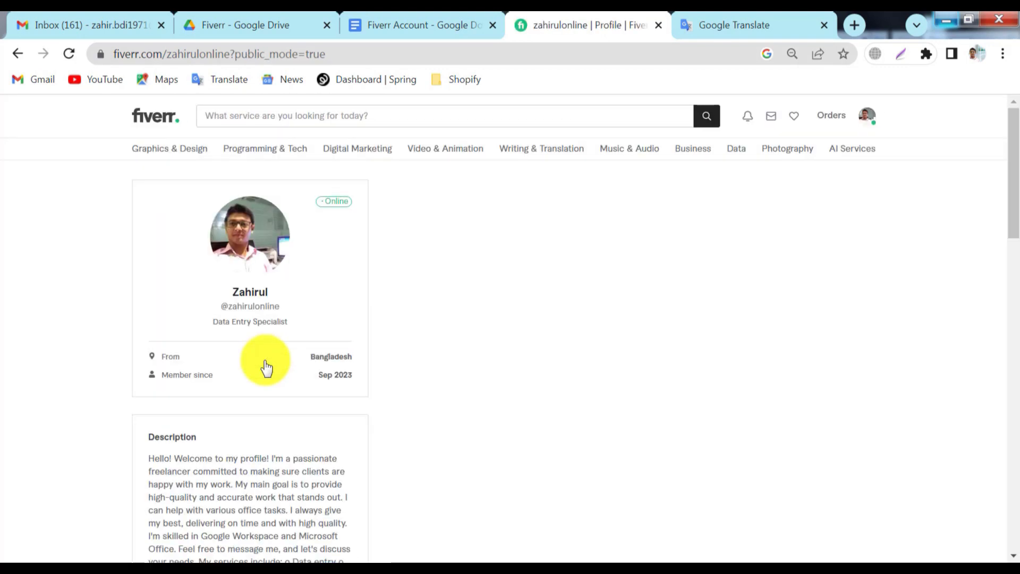
pyautogui.scroll(-4, 265, 367)
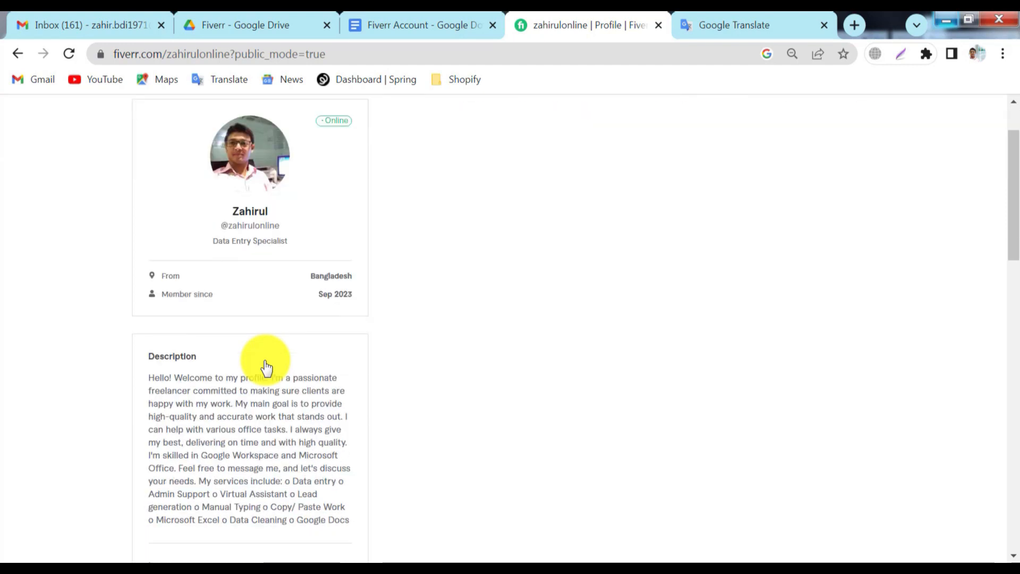
pyautogui.scroll(-10, 265, 367)
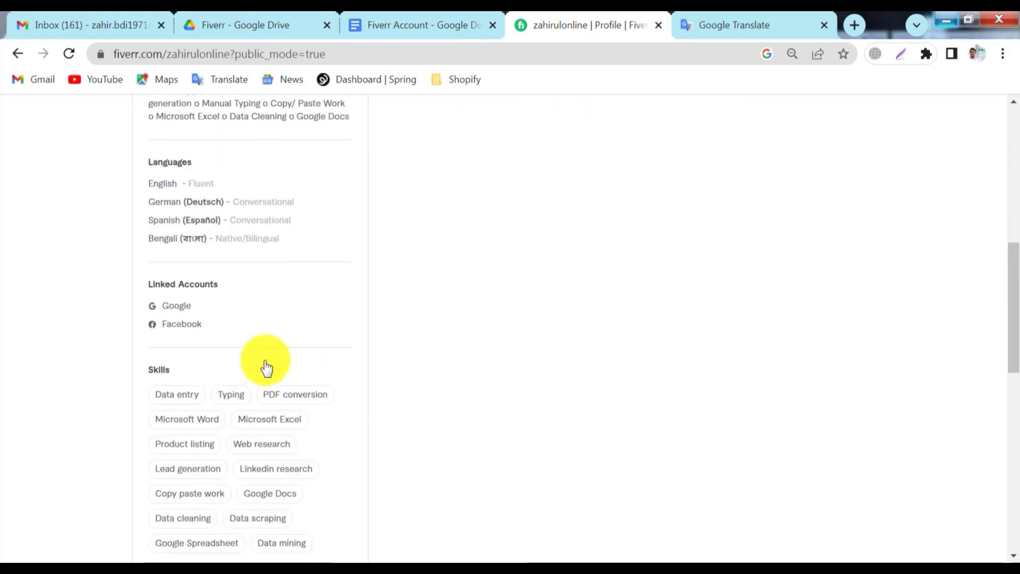
pyautogui.scroll(-3, 266, 366)
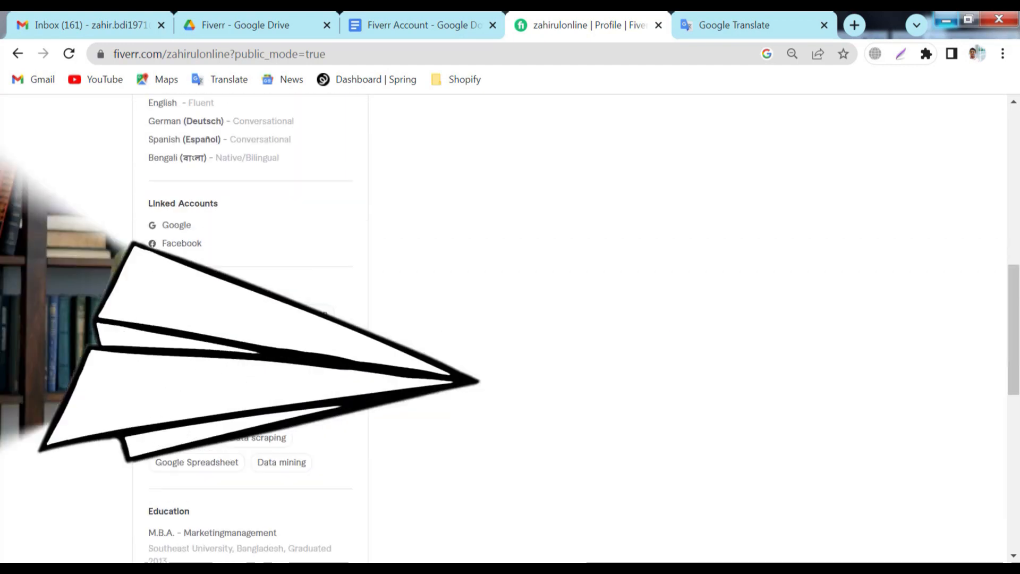